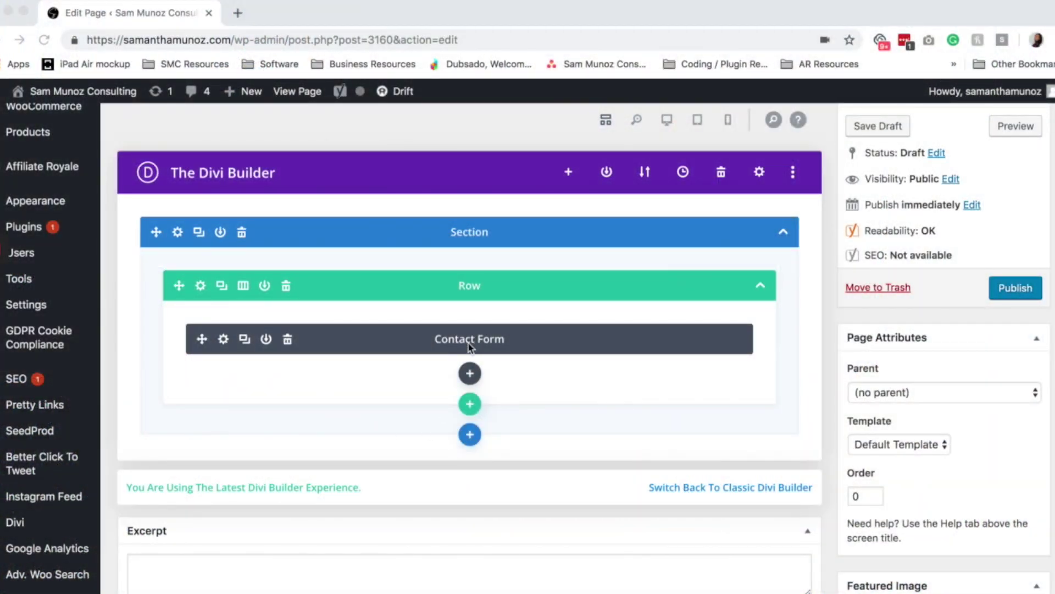
Step: Insert a second Contact Form module below the existing form, found by searching 'conta'
click(462, 380)
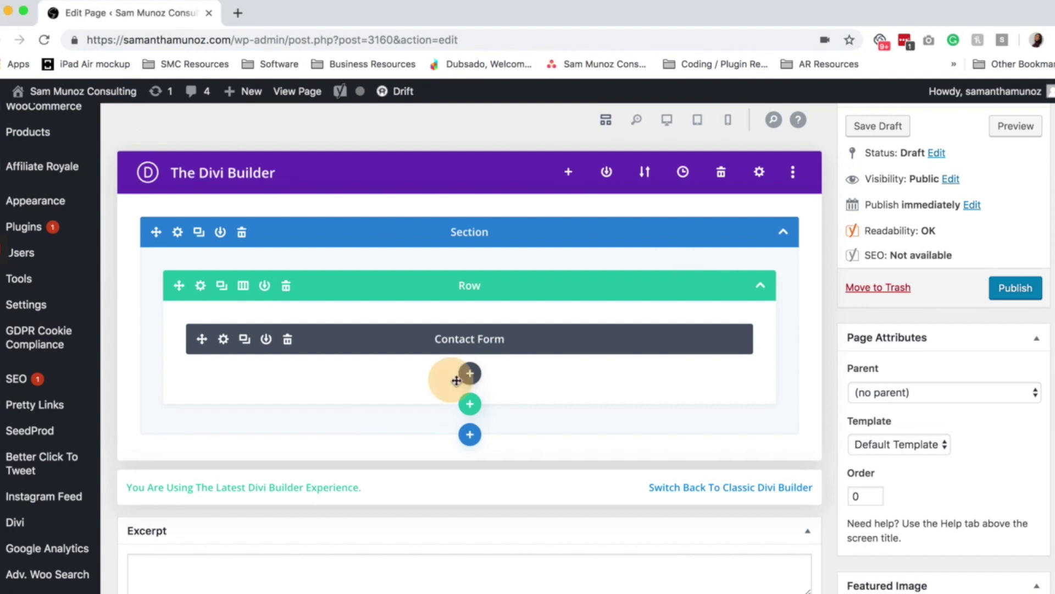
click(475, 380)
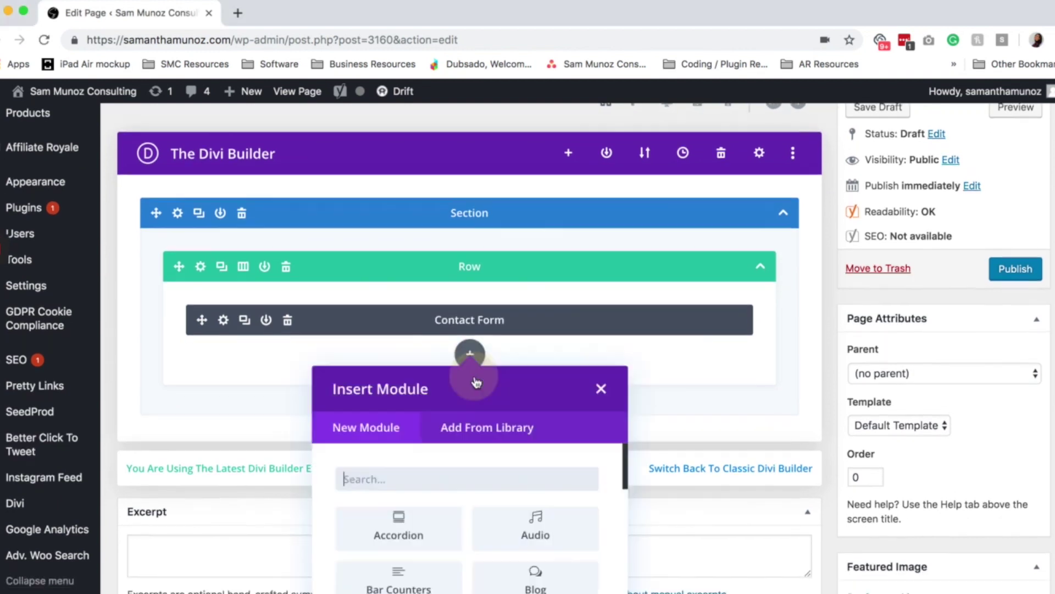
text(conta)
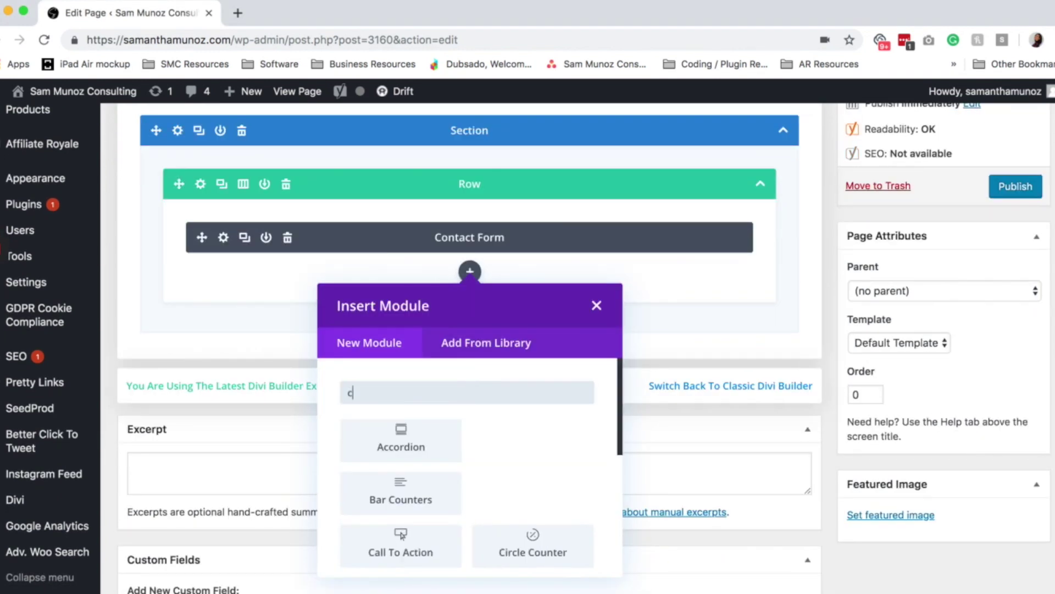
click(448, 433)
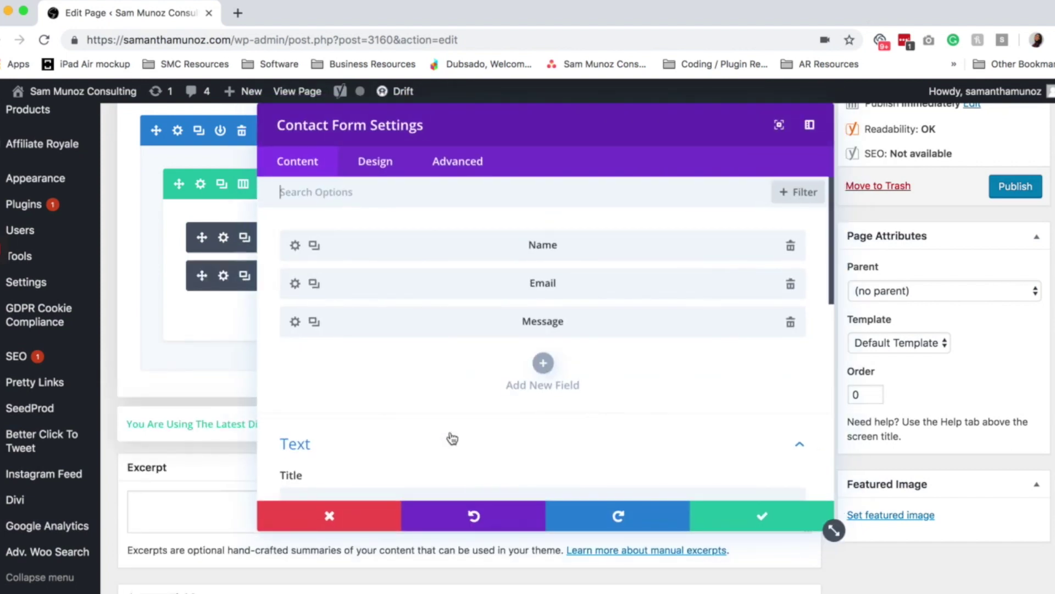
scroll(493, 429, down, 2)
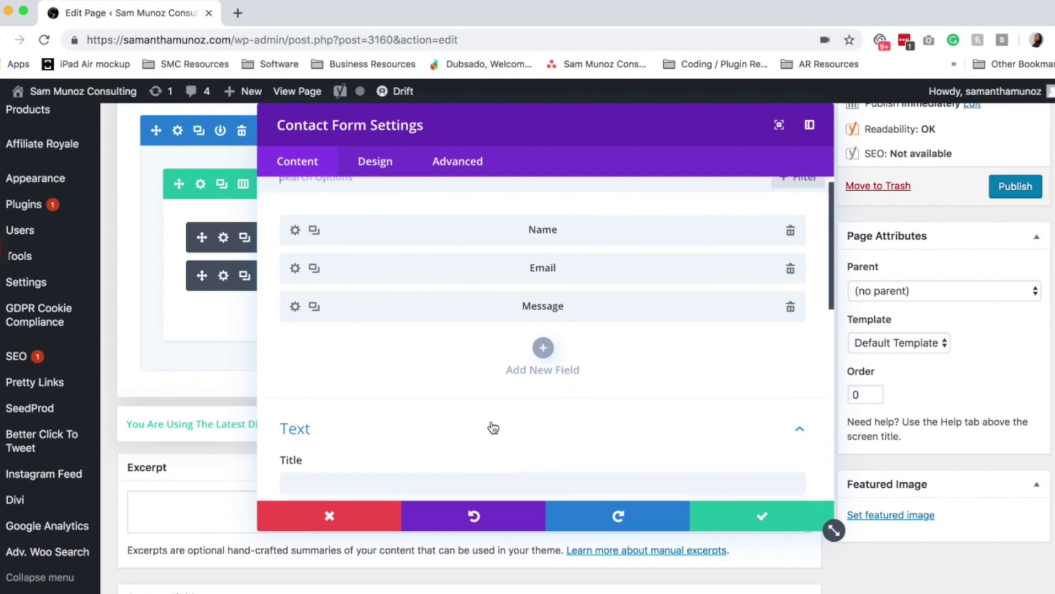
scroll(493, 429, down, 5)
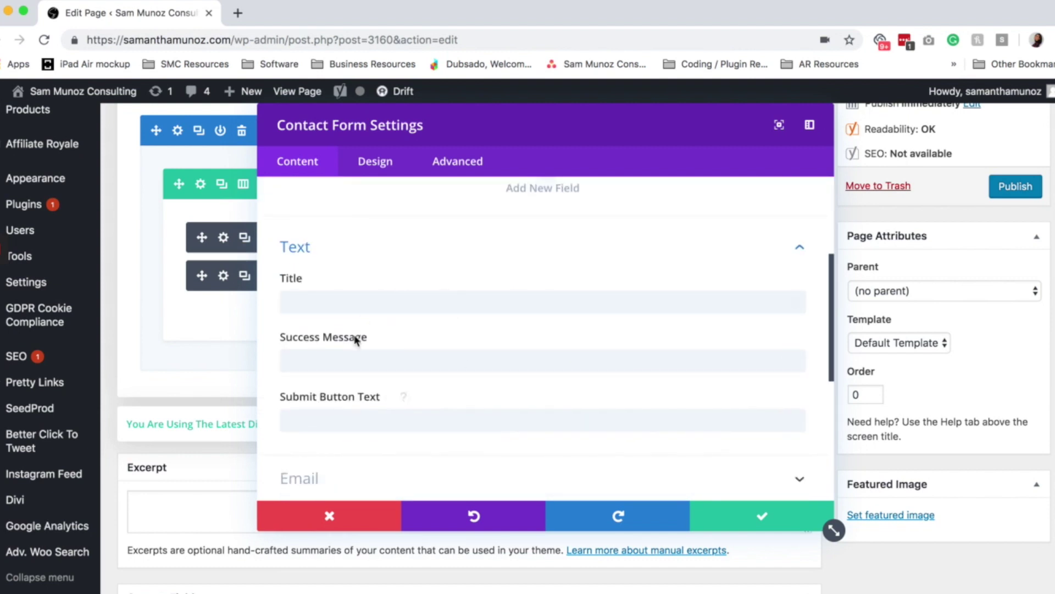
scroll(353, 342, down, 8)
scroll(385, 336, up, 5)
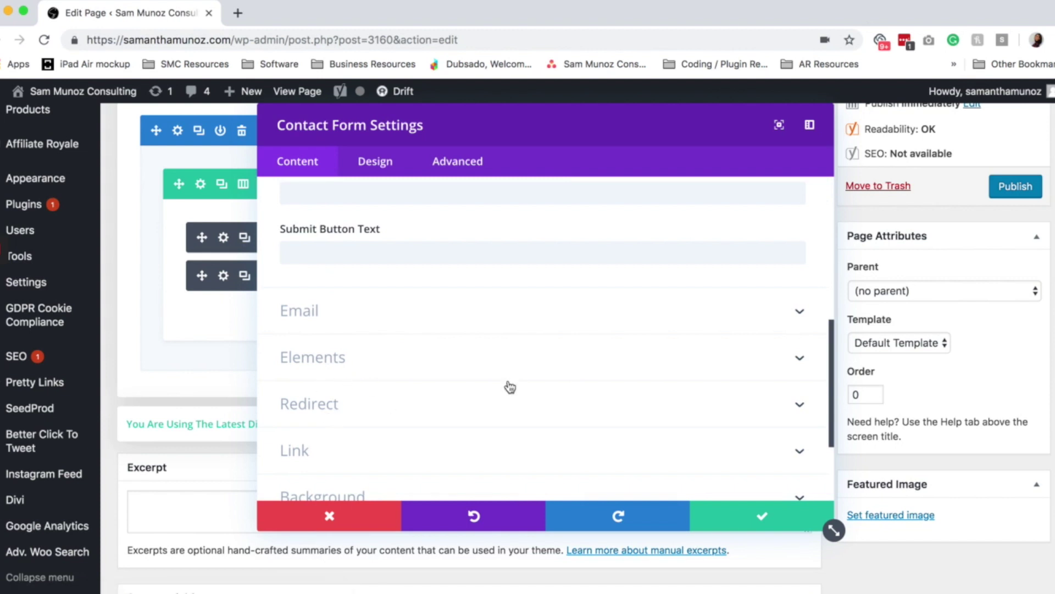
scroll(509, 385, up, 4)
scroll(509, 384, up, 1)
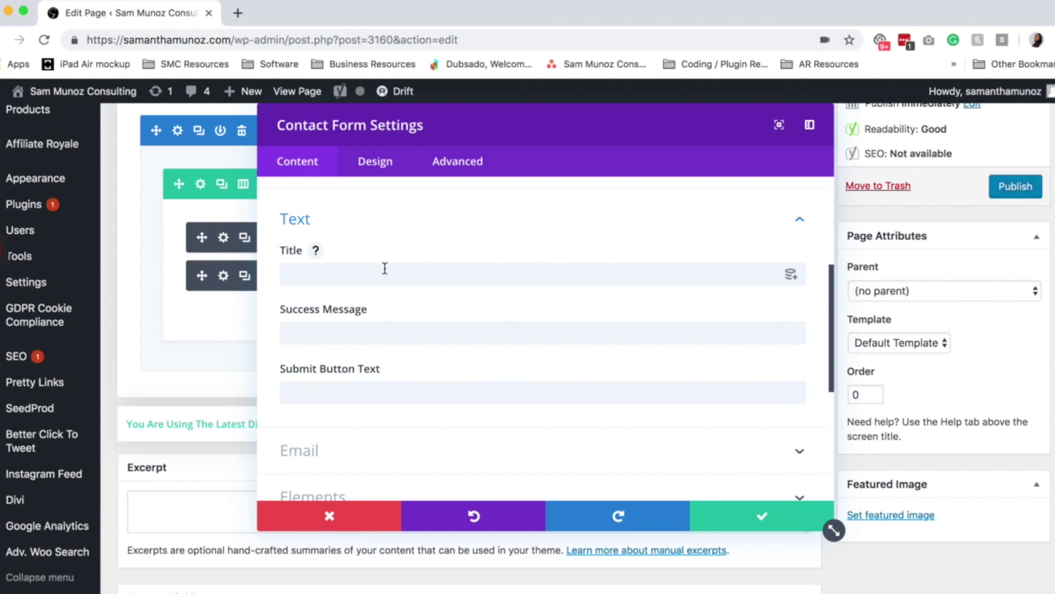
Step: Set title 'Contact Form', success message 'Thank you for contacting us! We'll get back to you soon.', button 'Get in touch.'
click(385, 269)
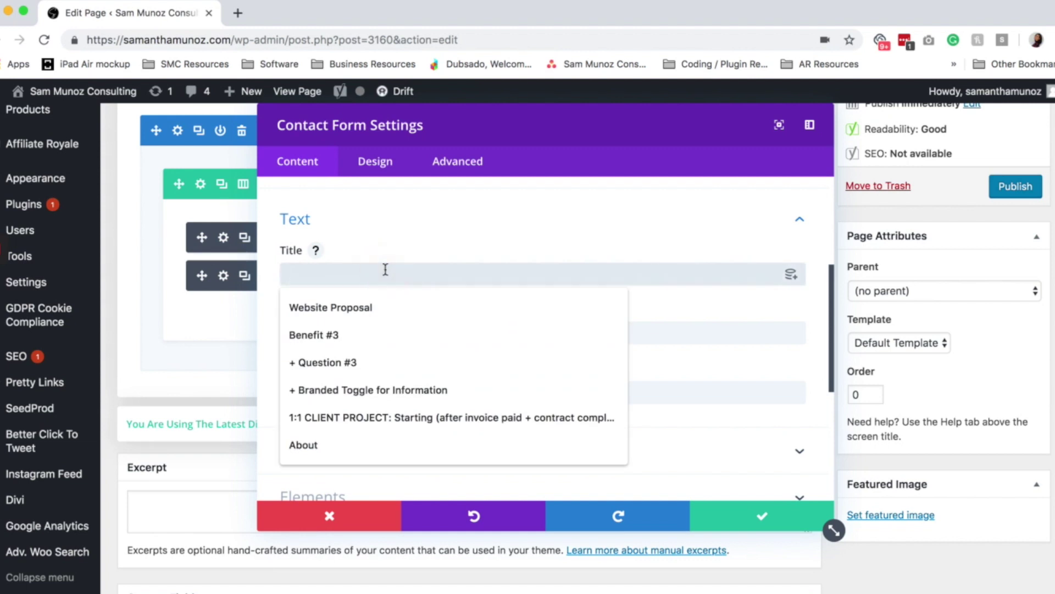
text(Contact Form!)
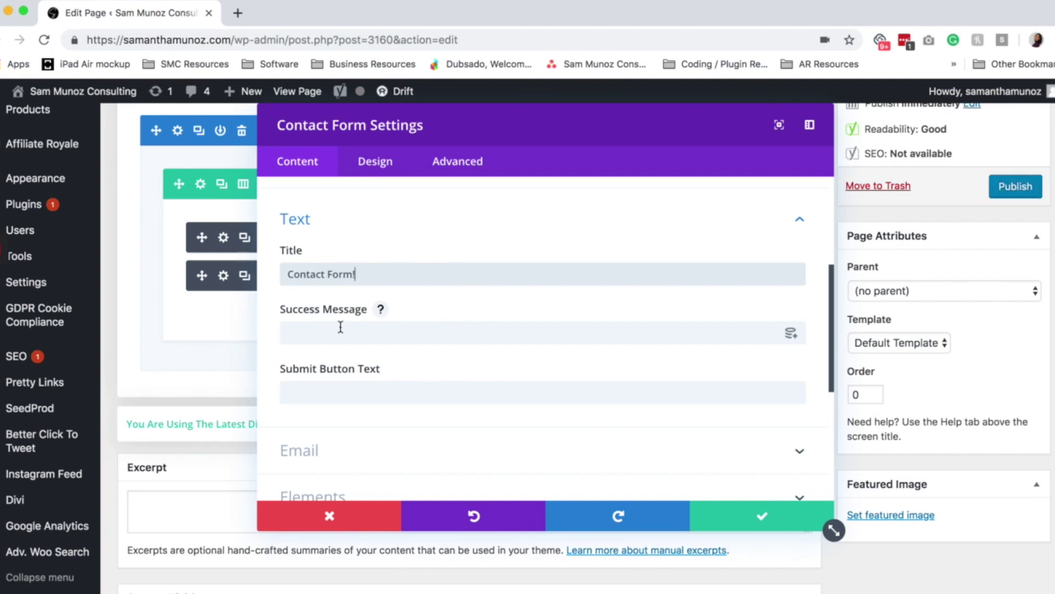
click(340, 326)
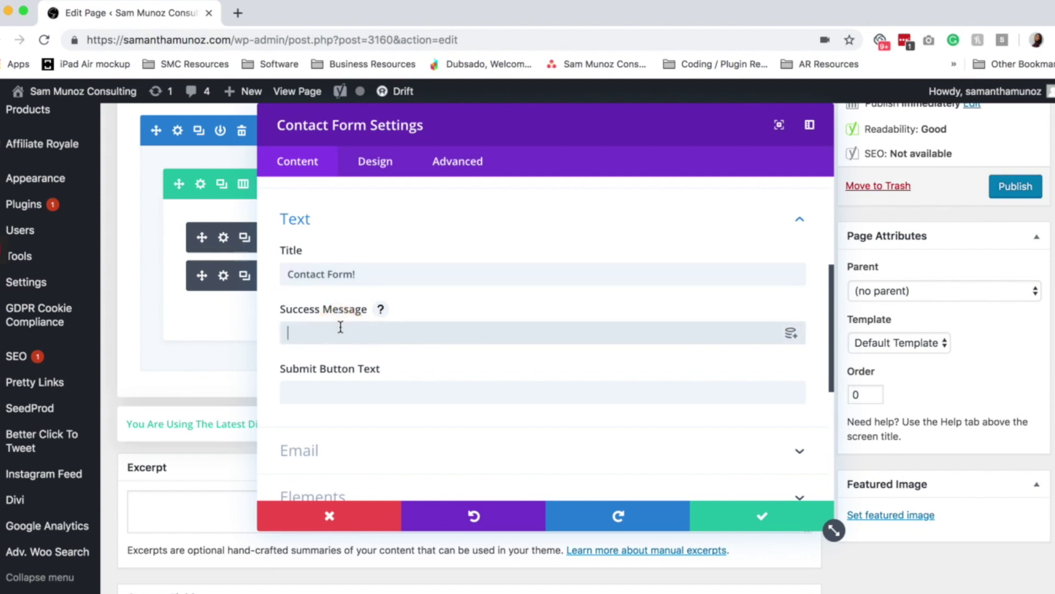
text(Thank you for contactin)
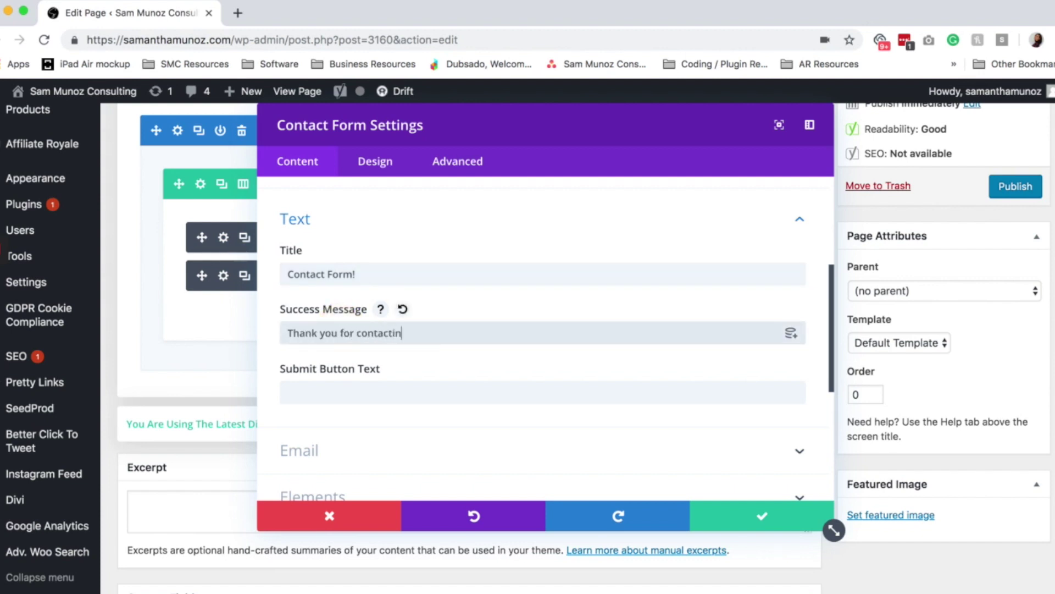
text(g us! We'll get back to you soon.)
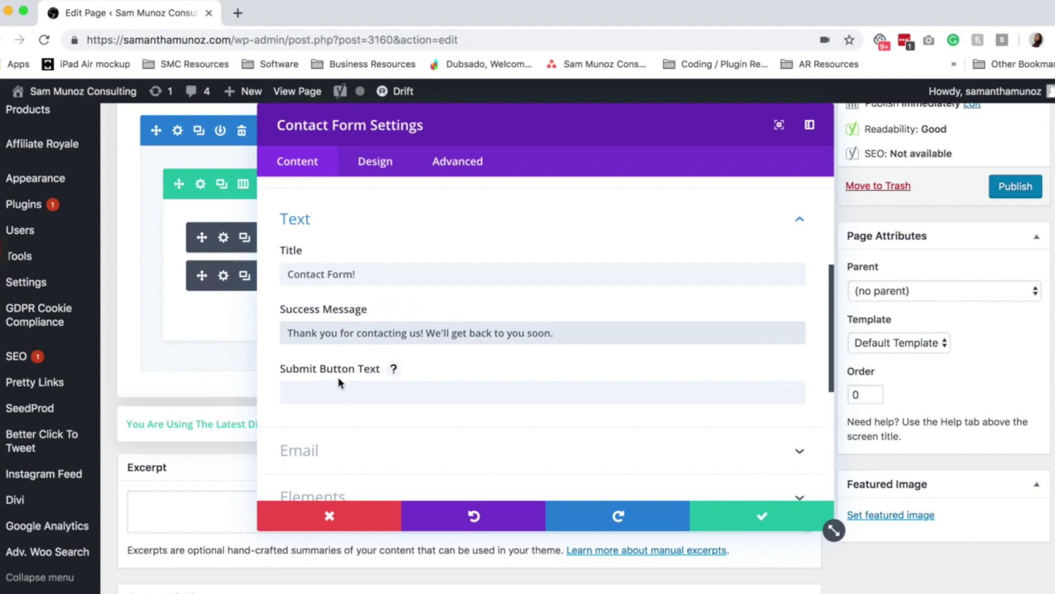
click(431, 388)
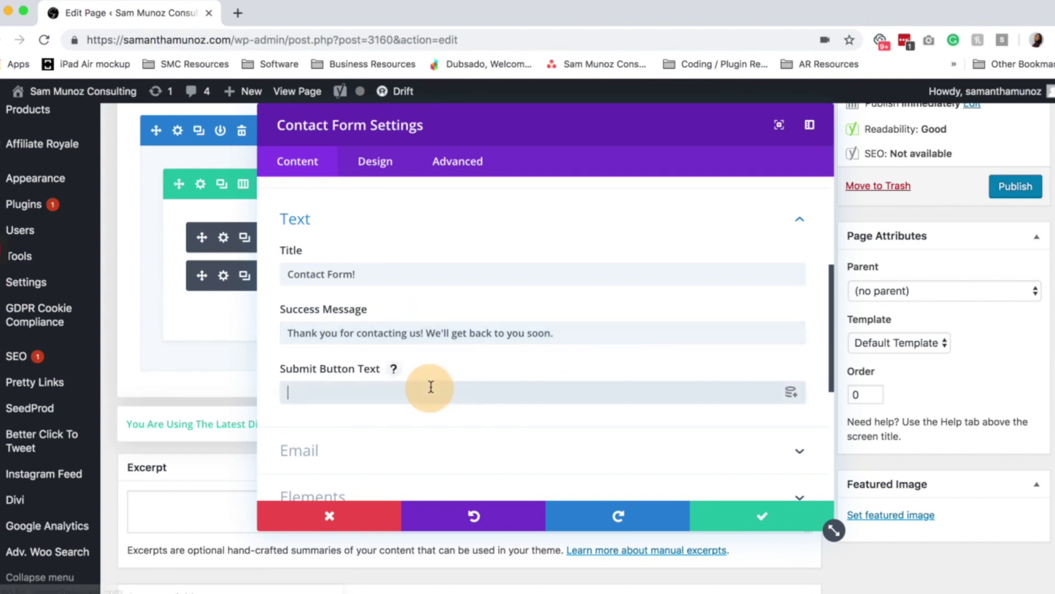
text(Get in touch.)
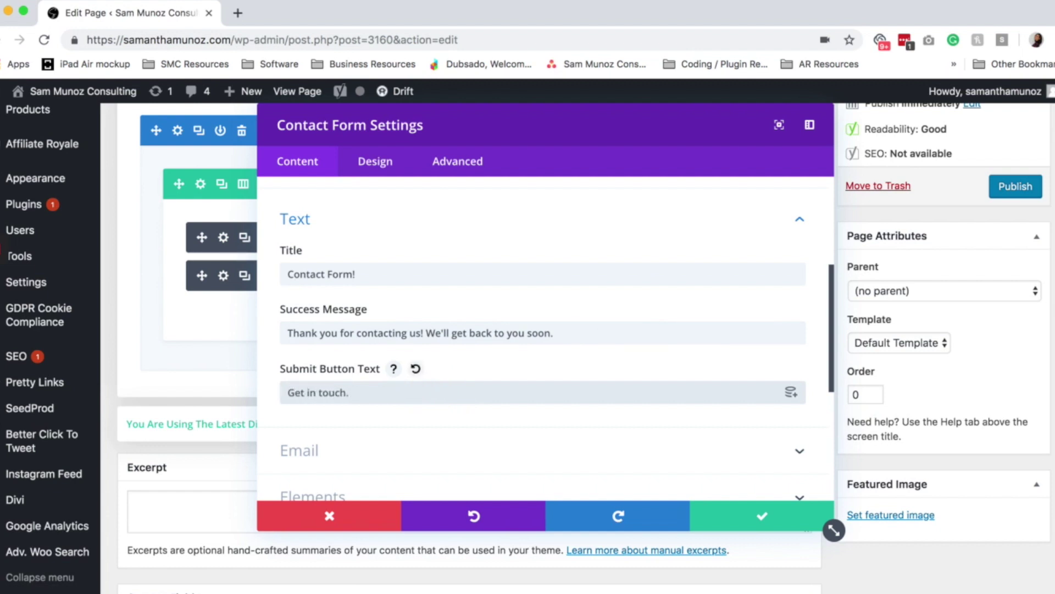
scroll(543, 330, down, 5)
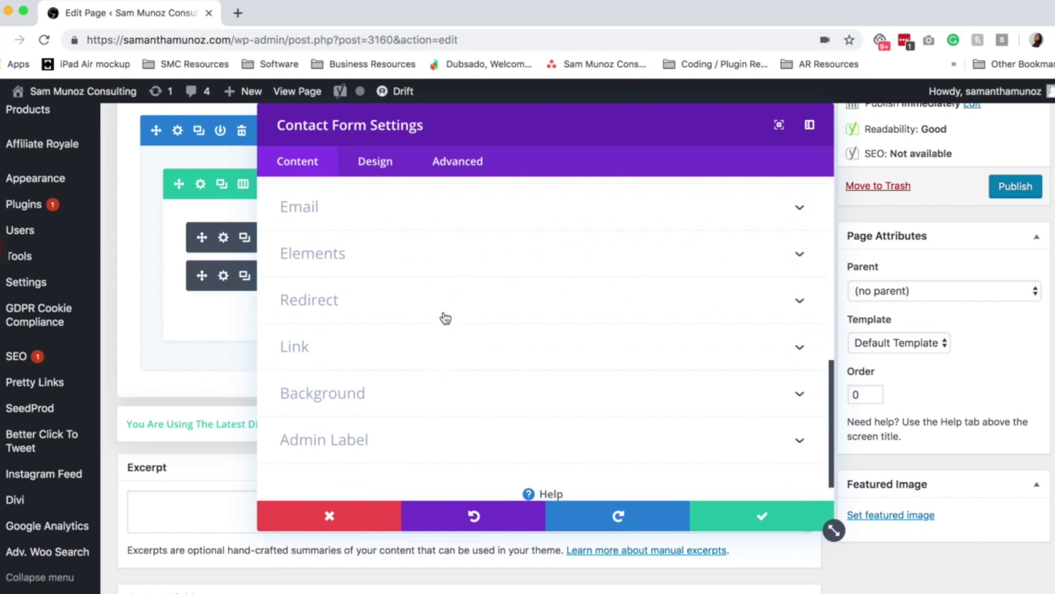
Step: Review the Email settings, including the Message Pattern help, and expand the Elements options
click(401, 214)
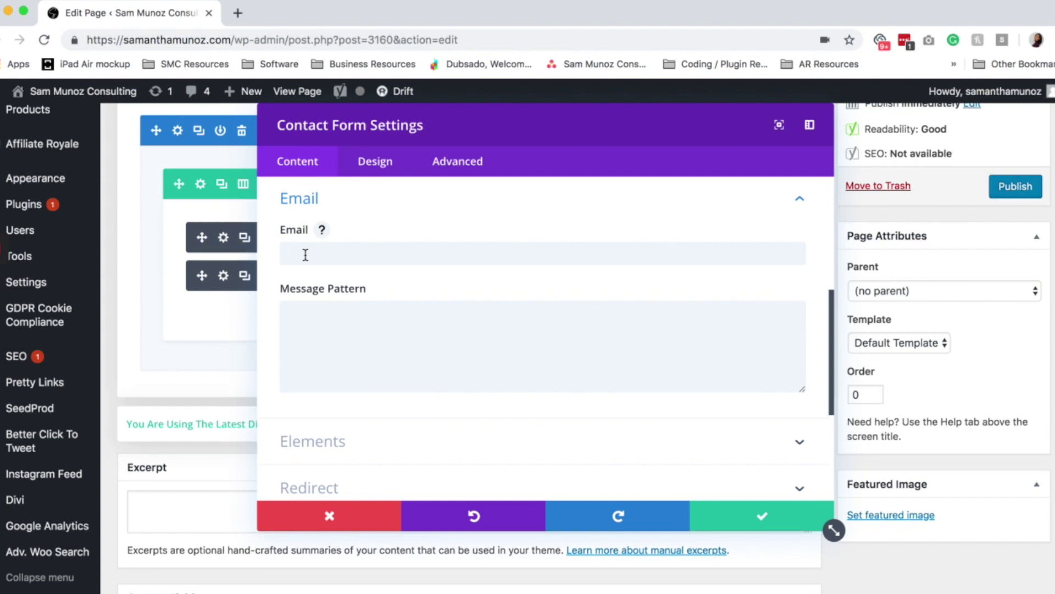
click(304, 253)
click(389, 229)
click(380, 290)
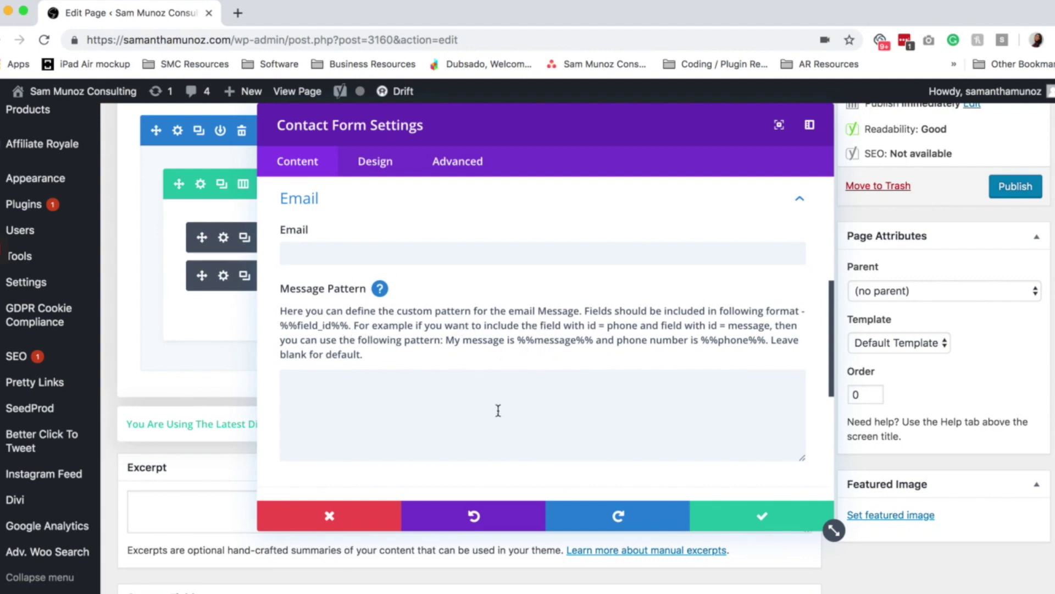
scroll(496, 408, down, 2)
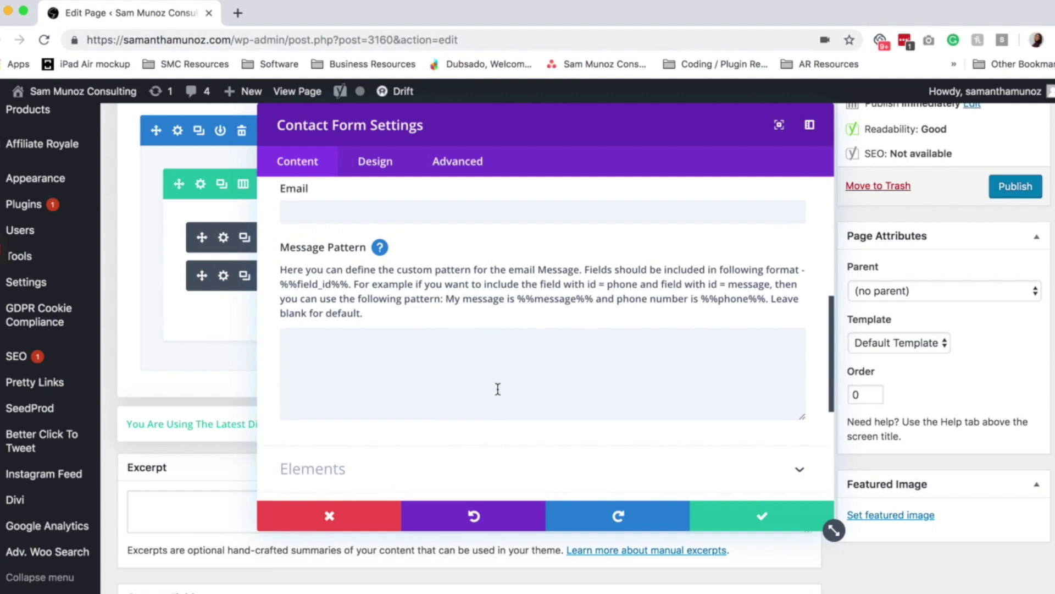
scroll(498, 389, down, 5)
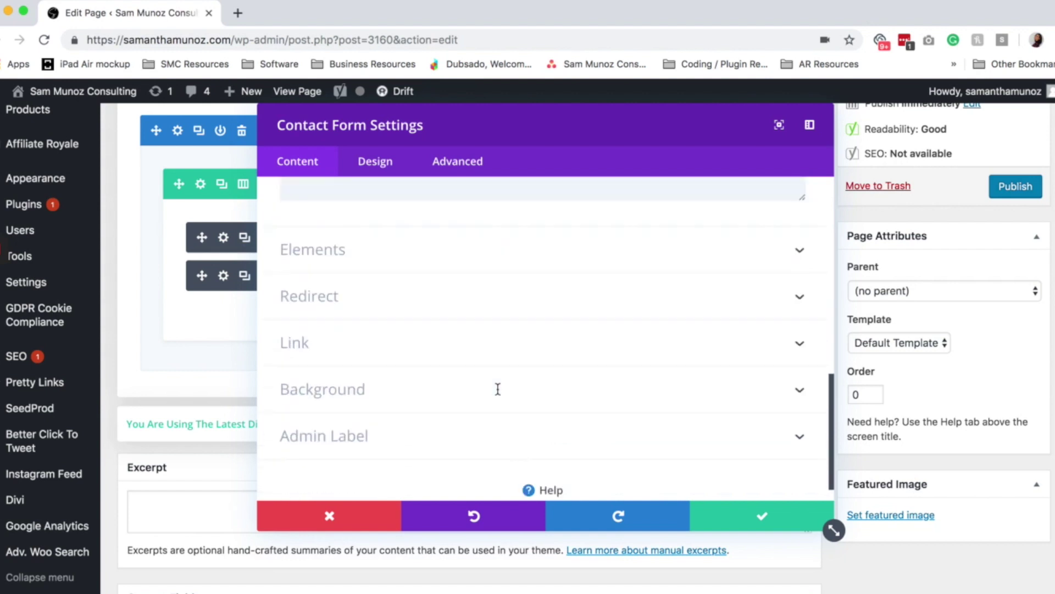
click(461, 256)
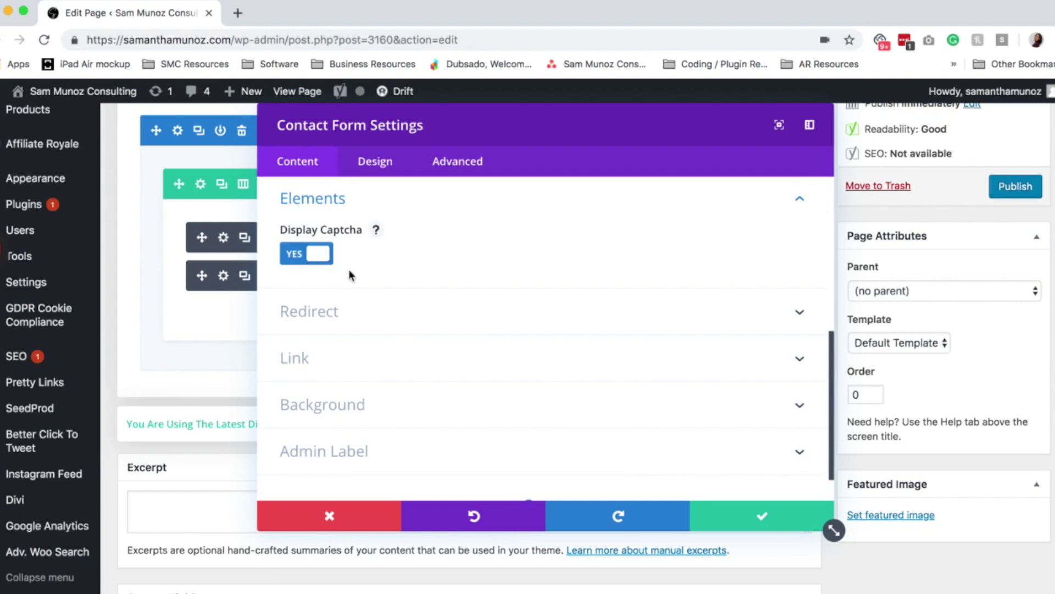
Step: Turn off the captcha and switch Enable Redirect URL to Yes
click(330, 259)
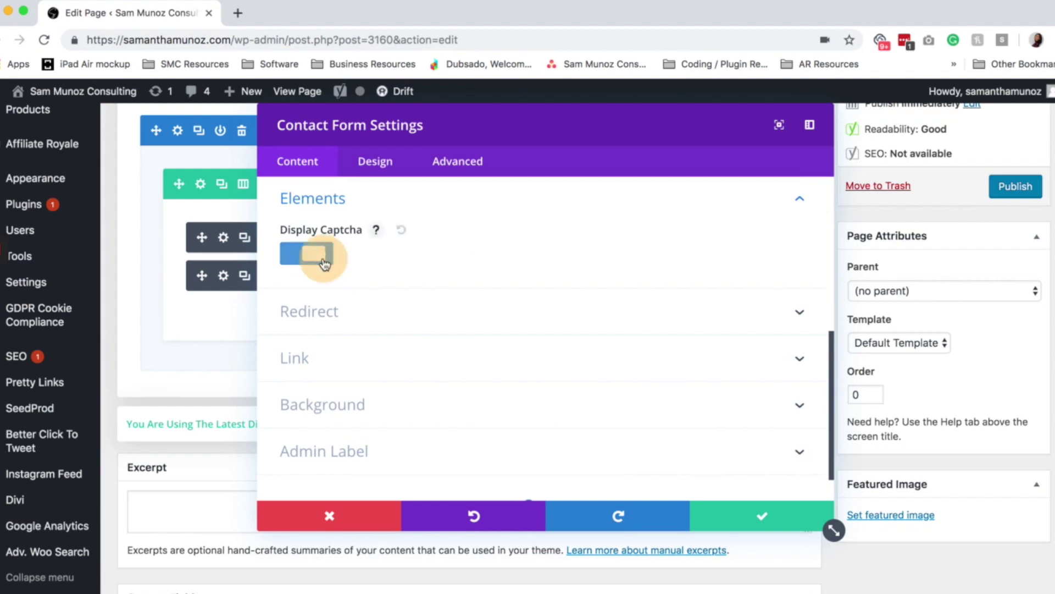
click(367, 316)
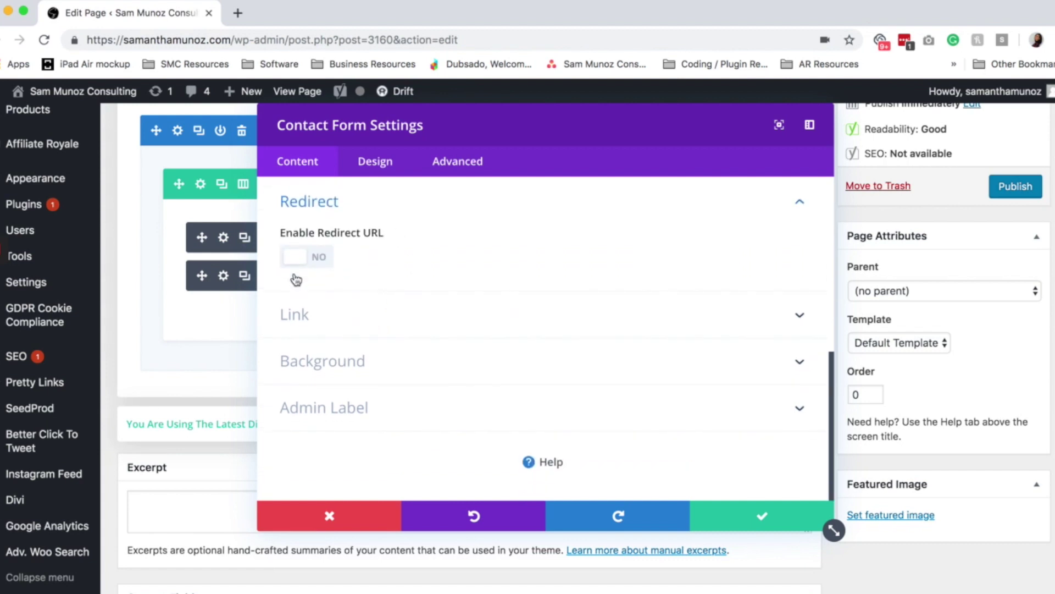
click(325, 261)
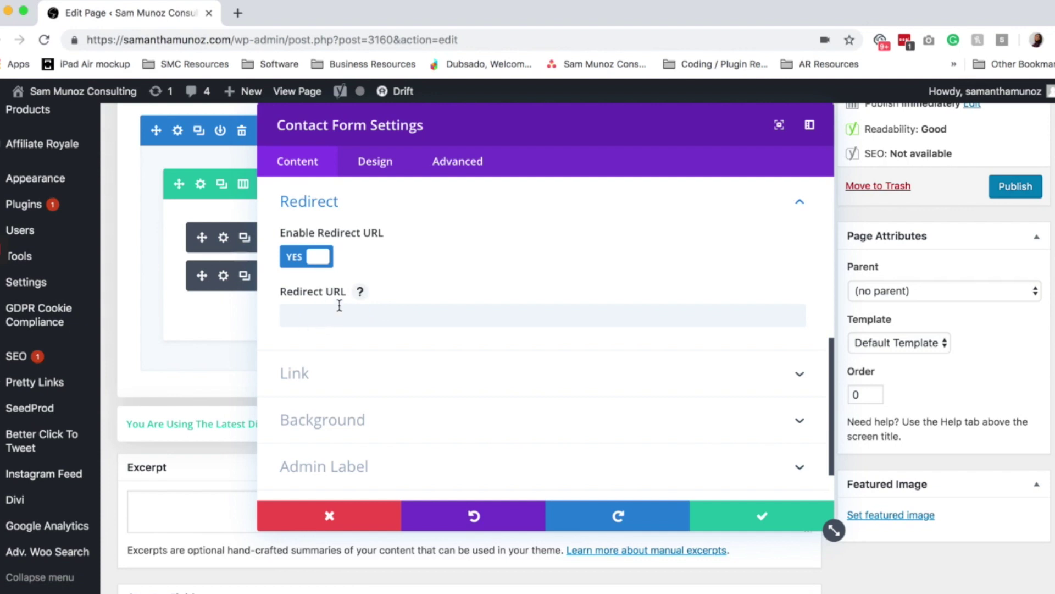
Step: Expand the Design tab's Text, Title Text and Form Field Text styling groups
click(378, 165)
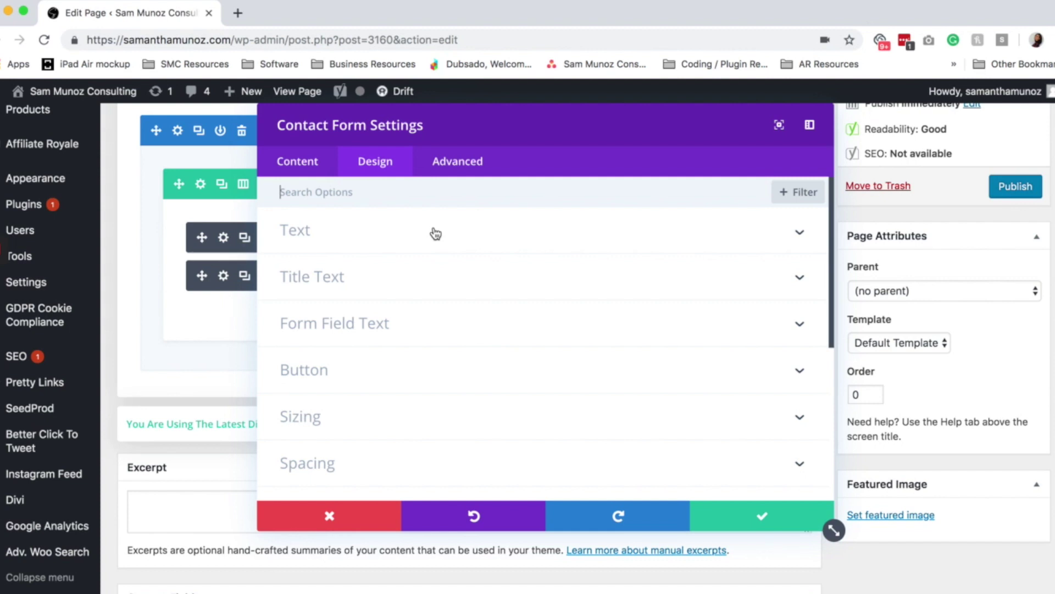
click(305, 232)
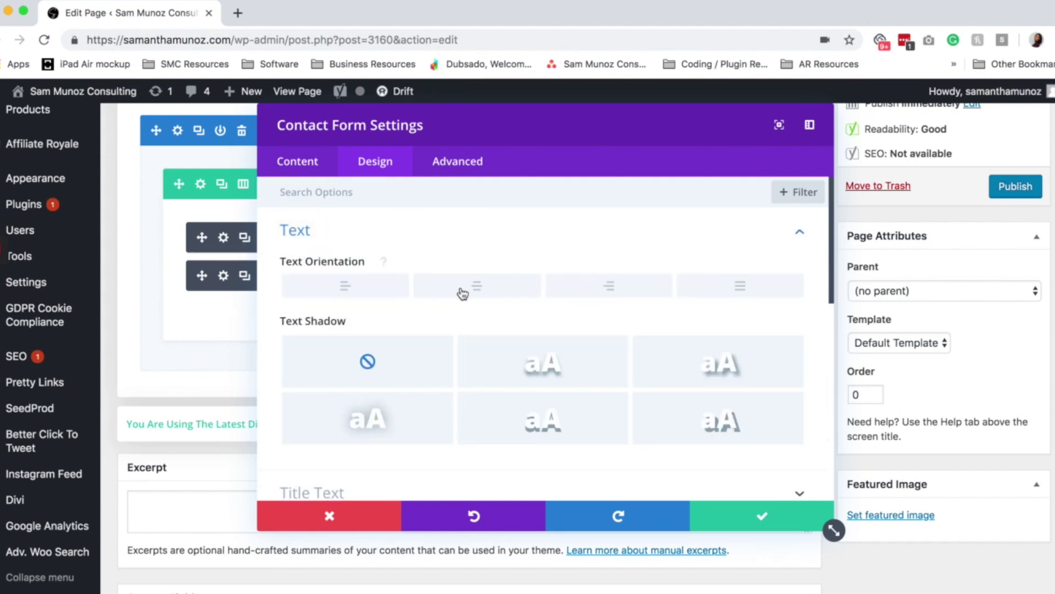
scroll(422, 277, down, 5)
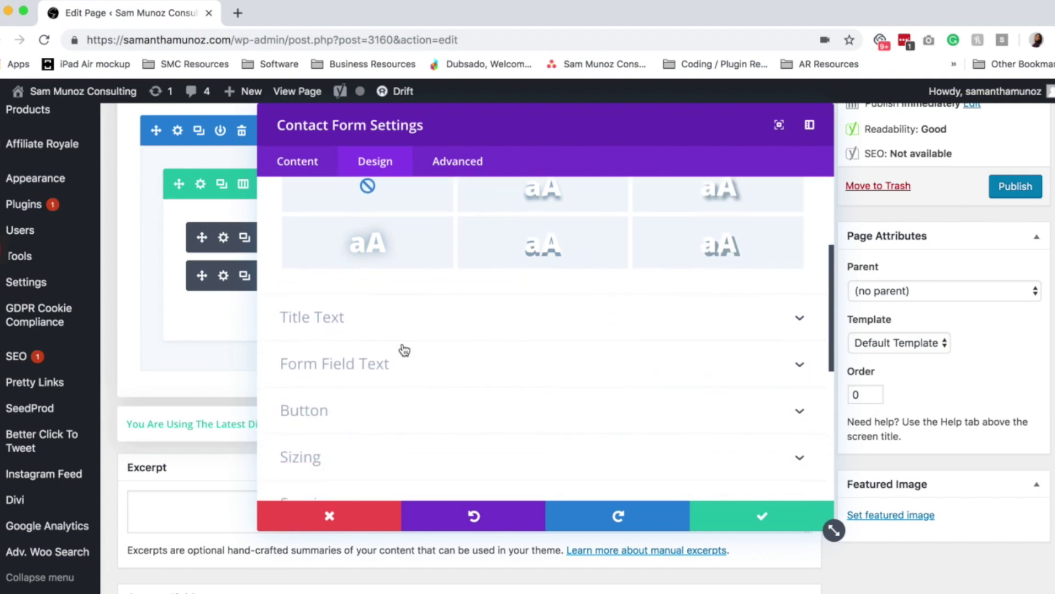
click(345, 329)
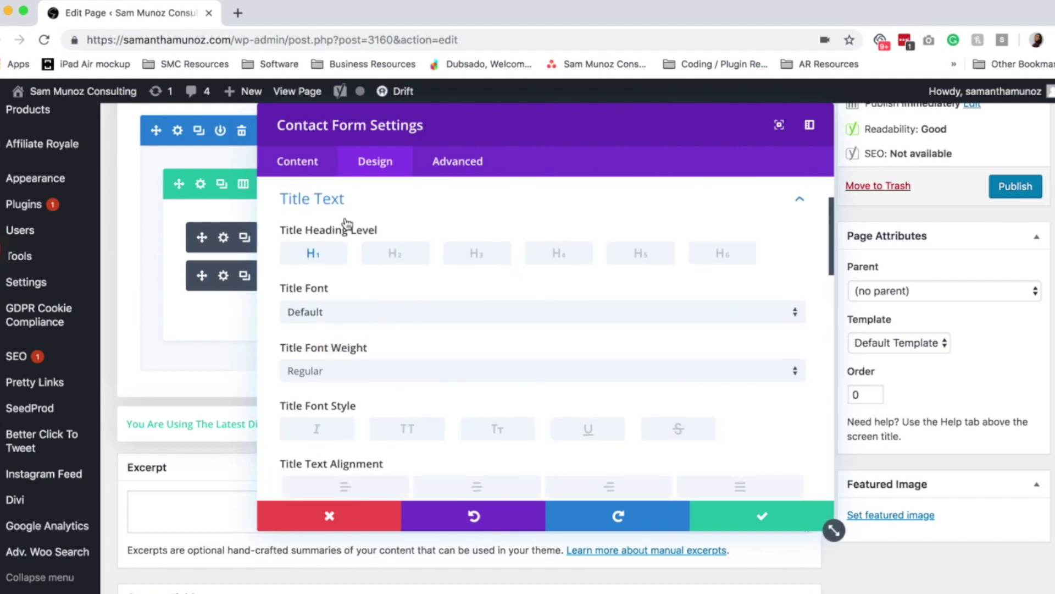
scroll(376, 366, down, 10)
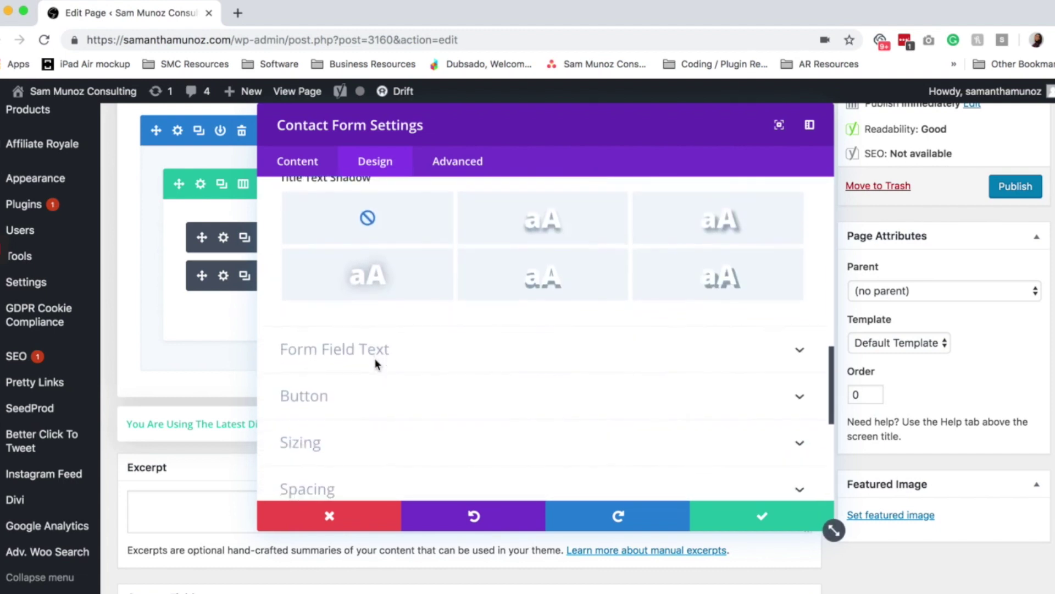
click(365, 323)
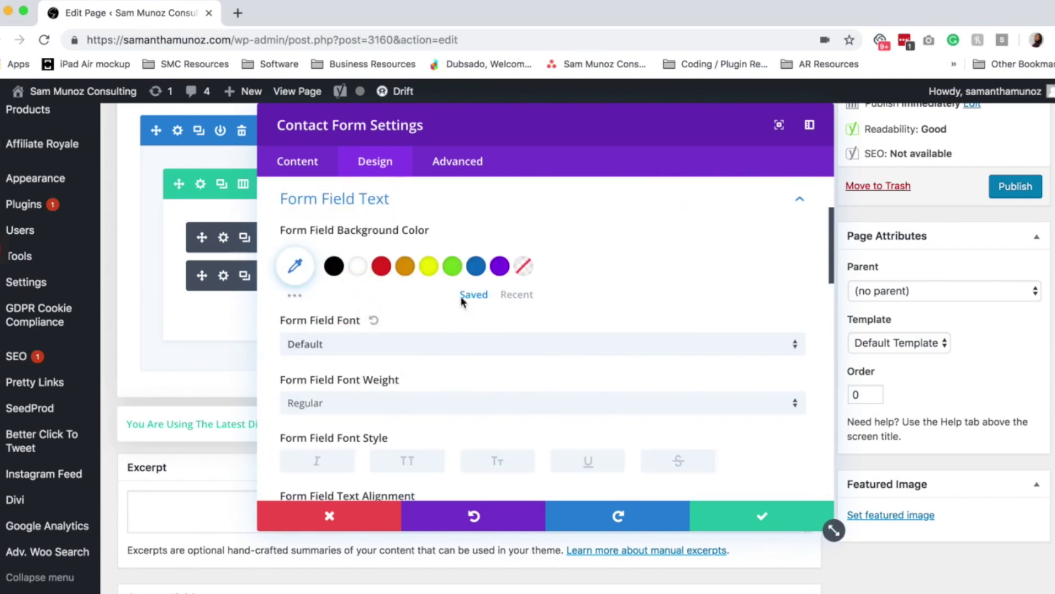
scroll(377, 345, down, 8)
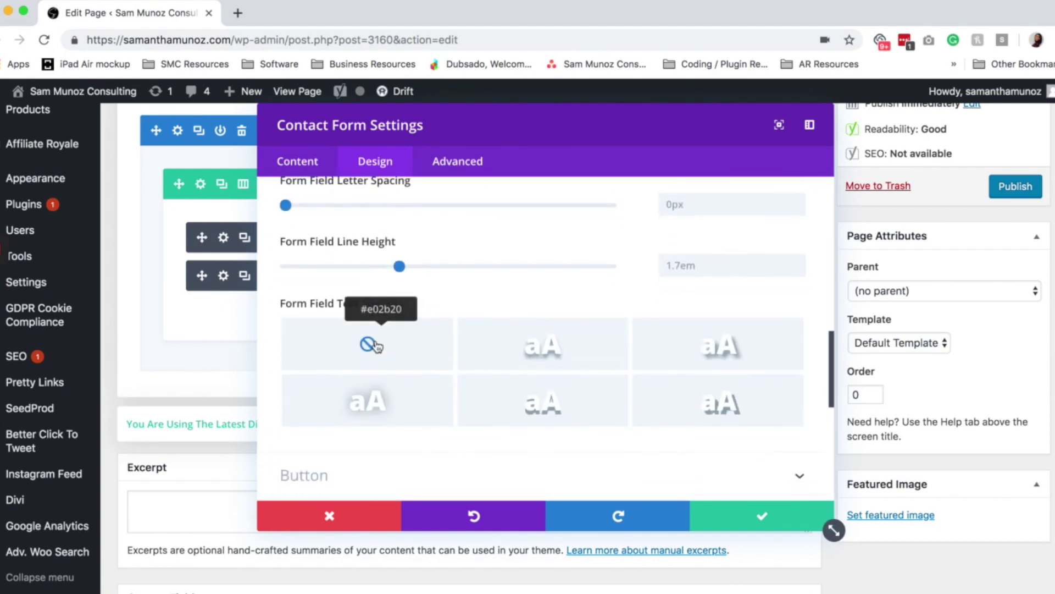
scroll(374, 343, down, 5)
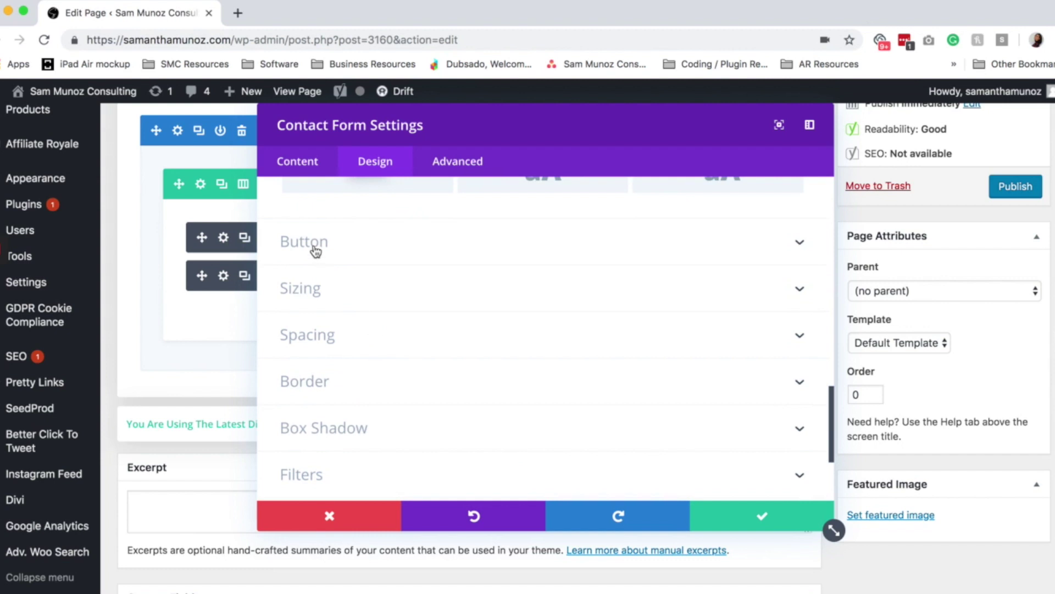
Step: Turn on custom styles for the submit button with text size 20, returning to the fields list
click(346, 181)
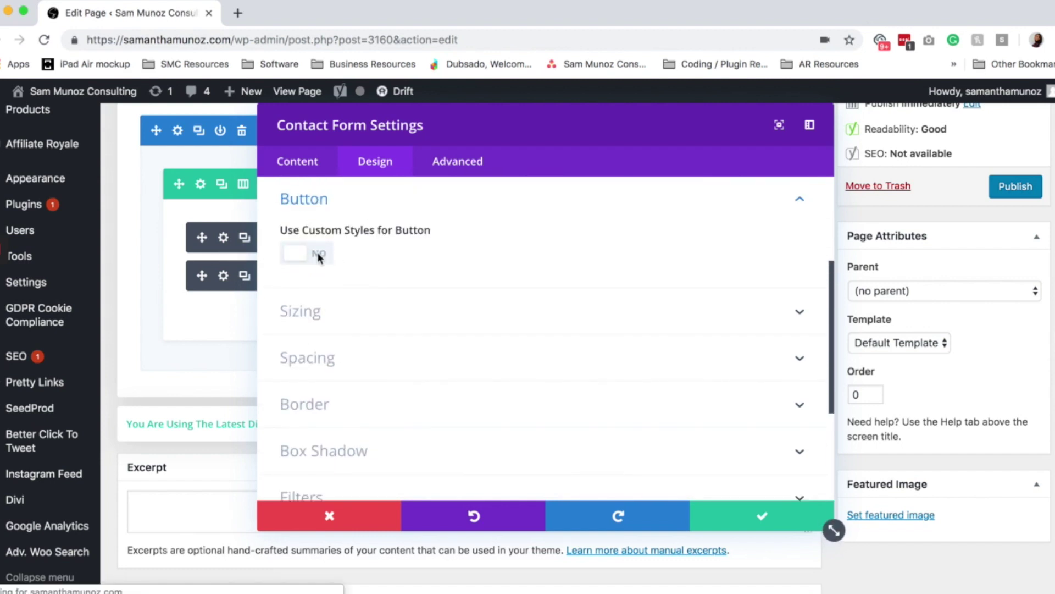
click(317, 252)
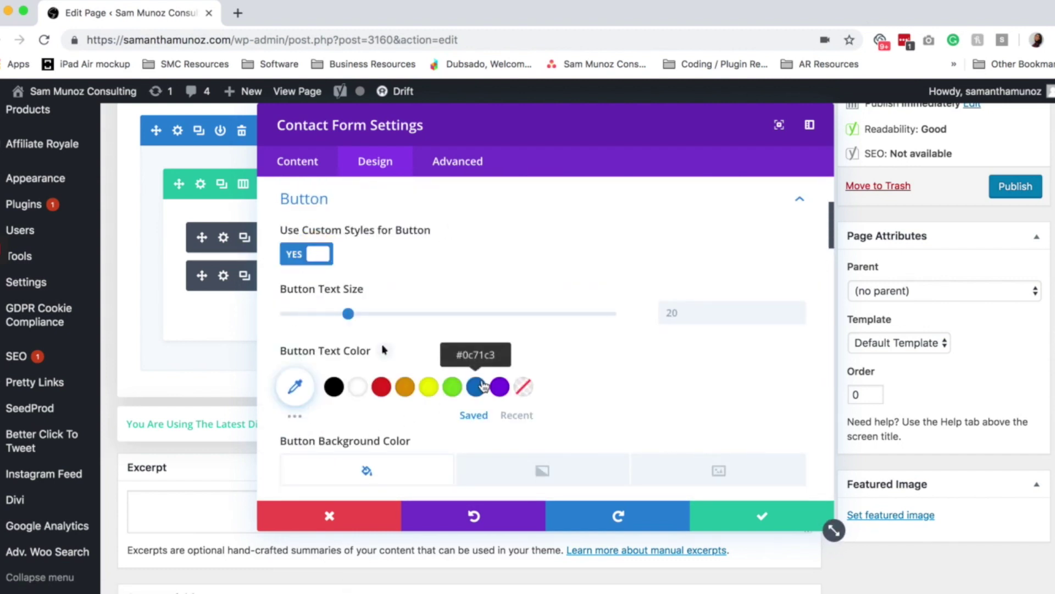
scroll(478, 329, down, 12)
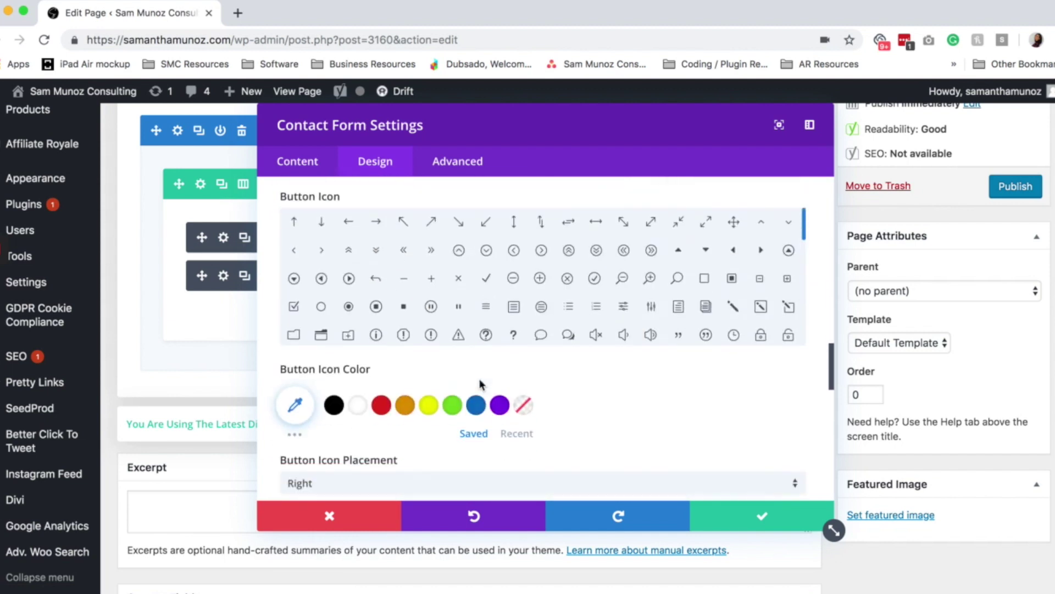
scroll(479, 384, down, 15)
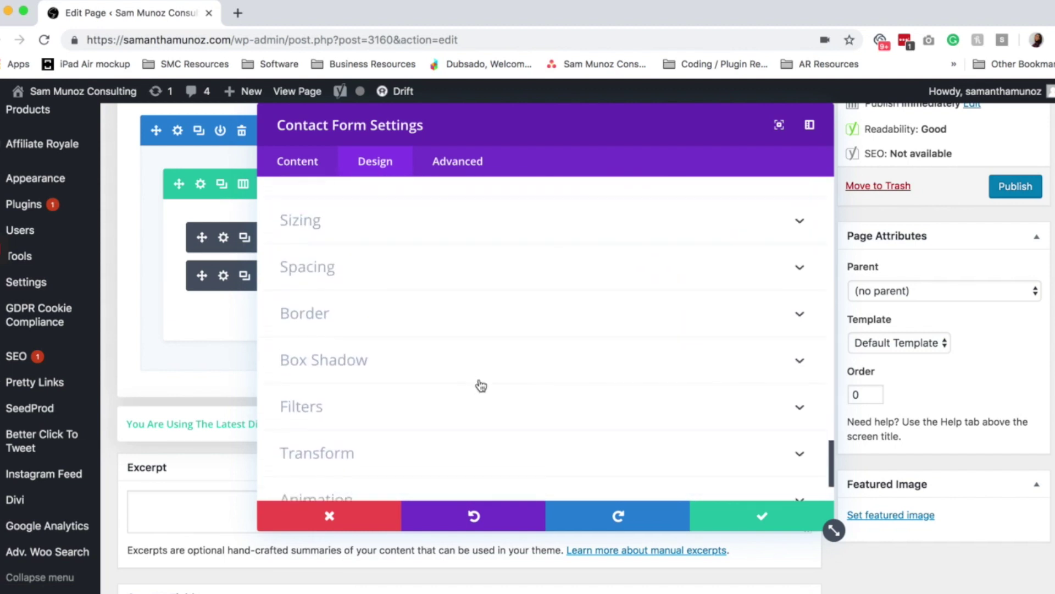
scroll(481, 385, down, 1)
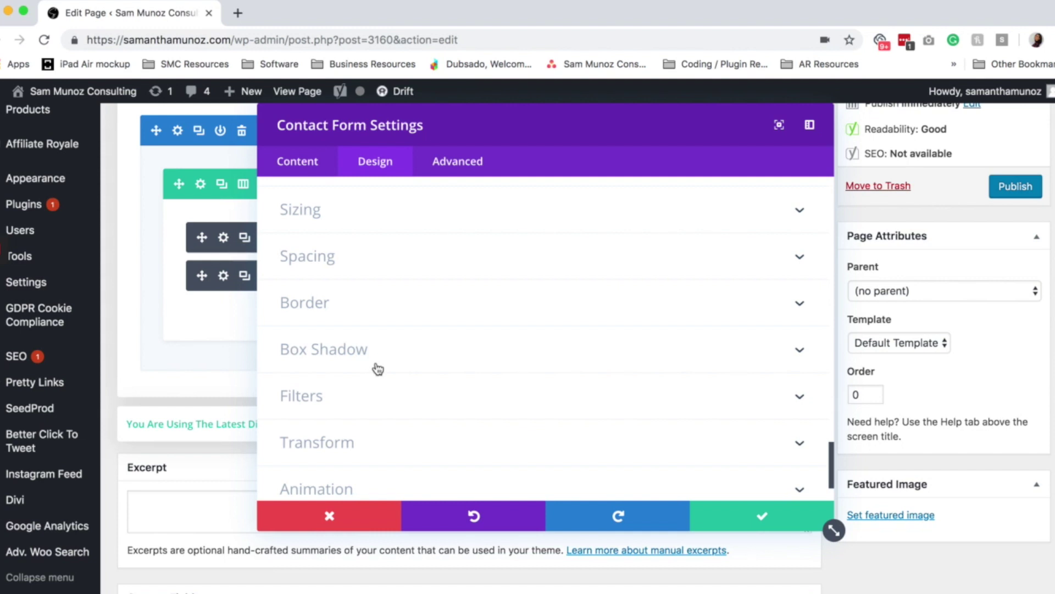
scroll(599, 393, up, 10)
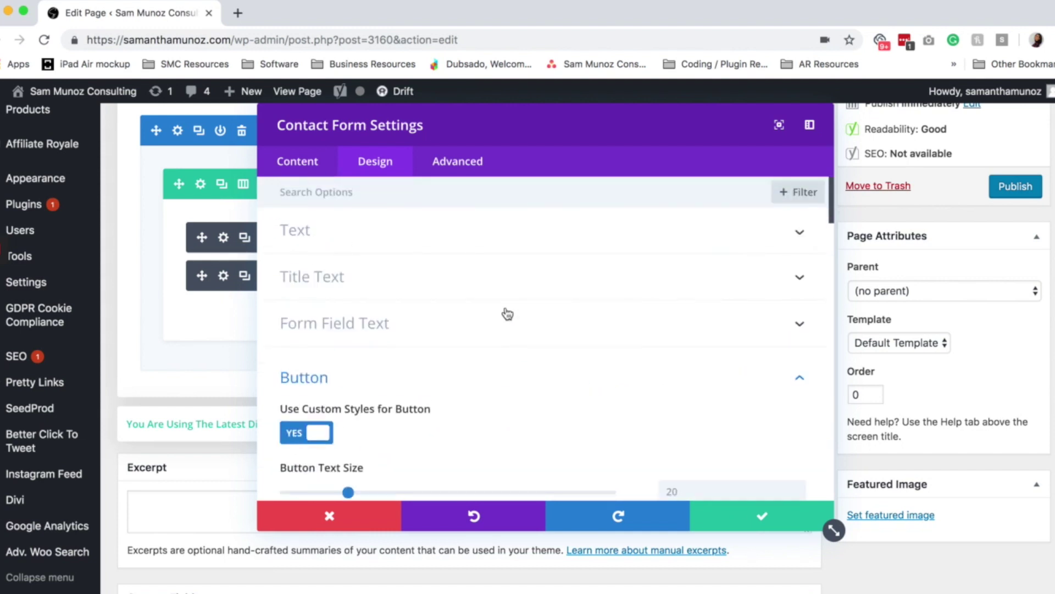
click(298, 161)
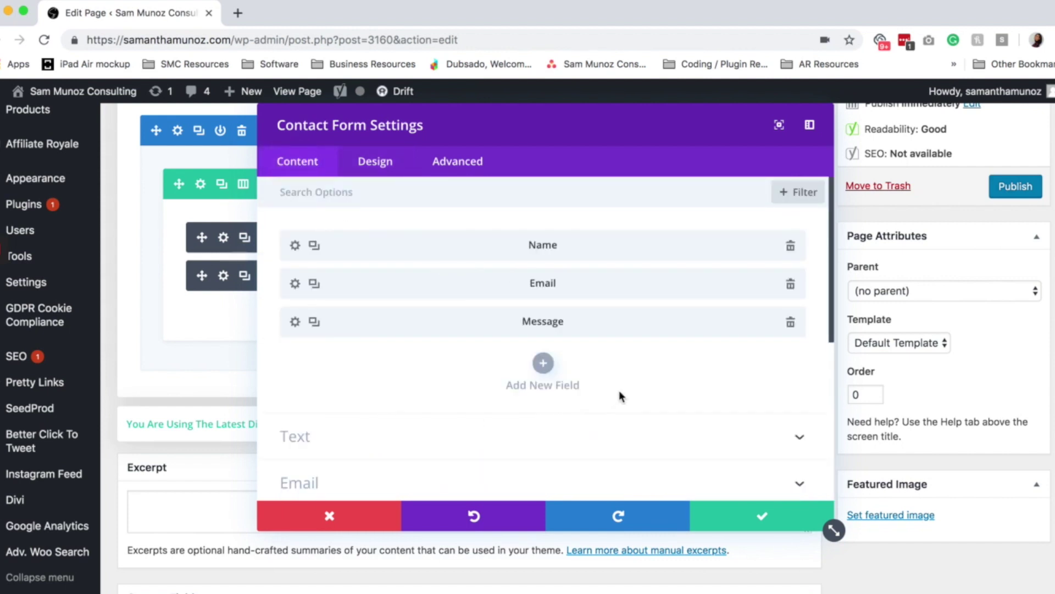
Step: Add a new field with ID ServicesOfInterest and title 'Which services are you interested in?'
click(543, 364)
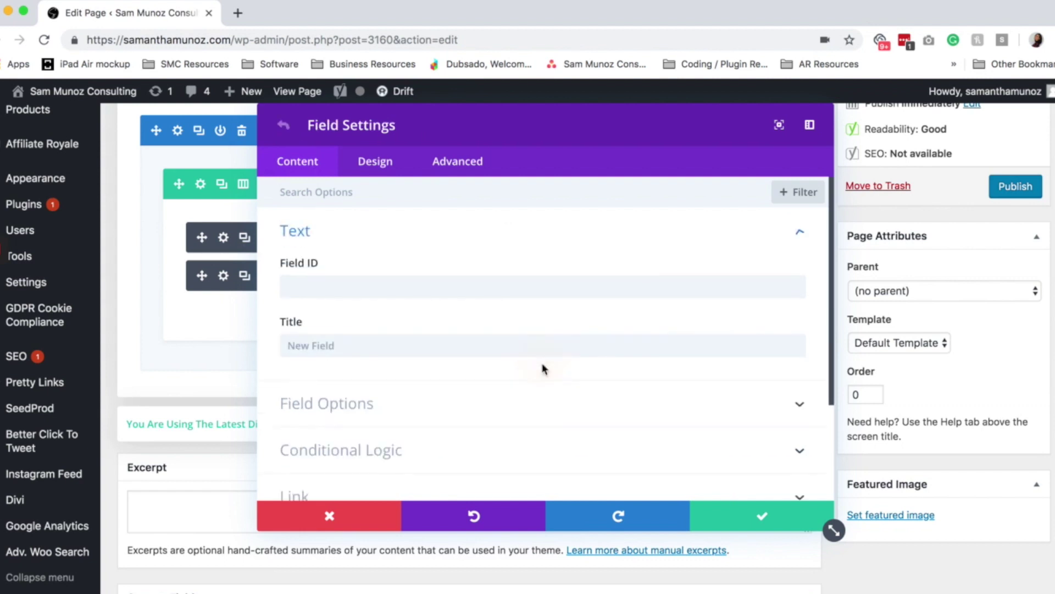
click(449, 287)
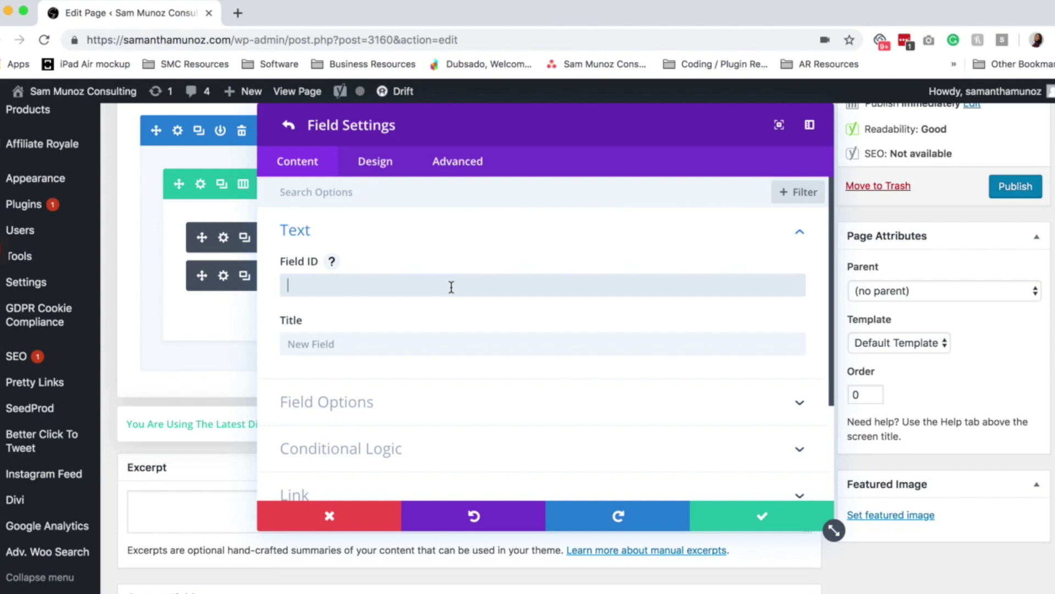
text(ServicesOfInters)
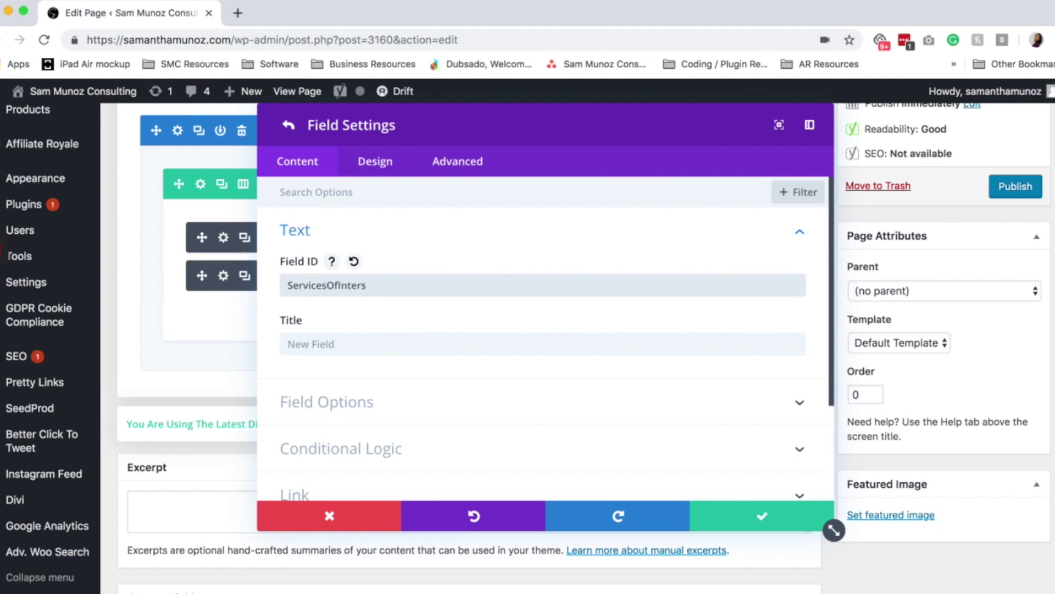
key(BackSpace)
text(est)
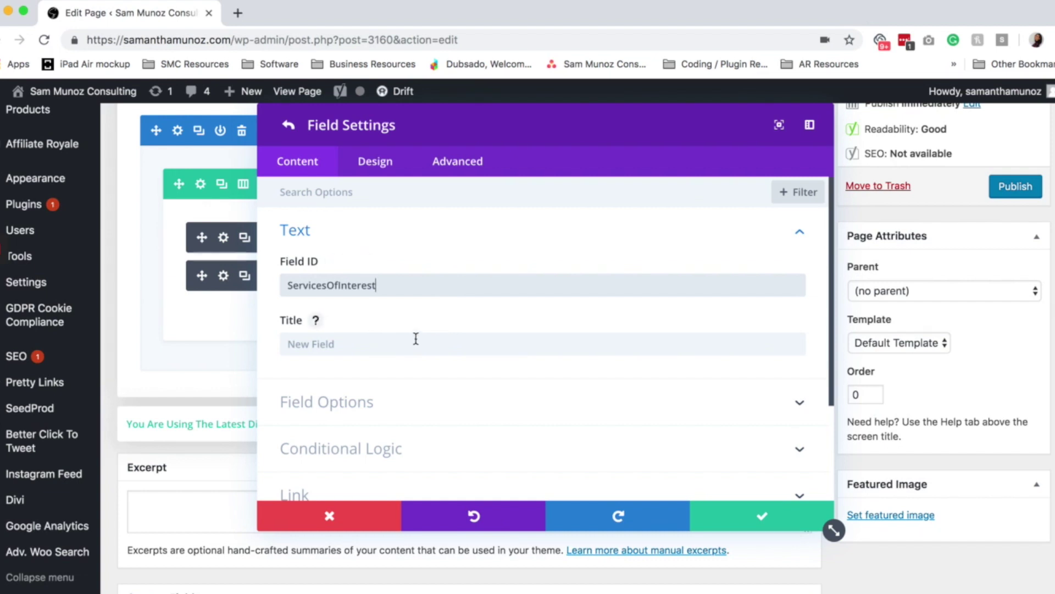
click(315, 347)
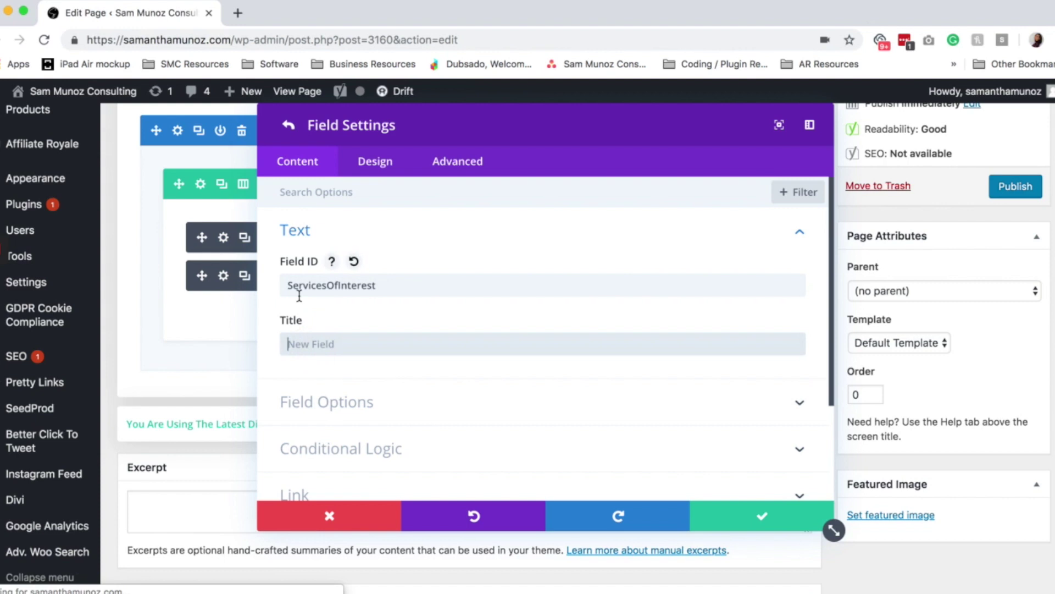
text(Which)
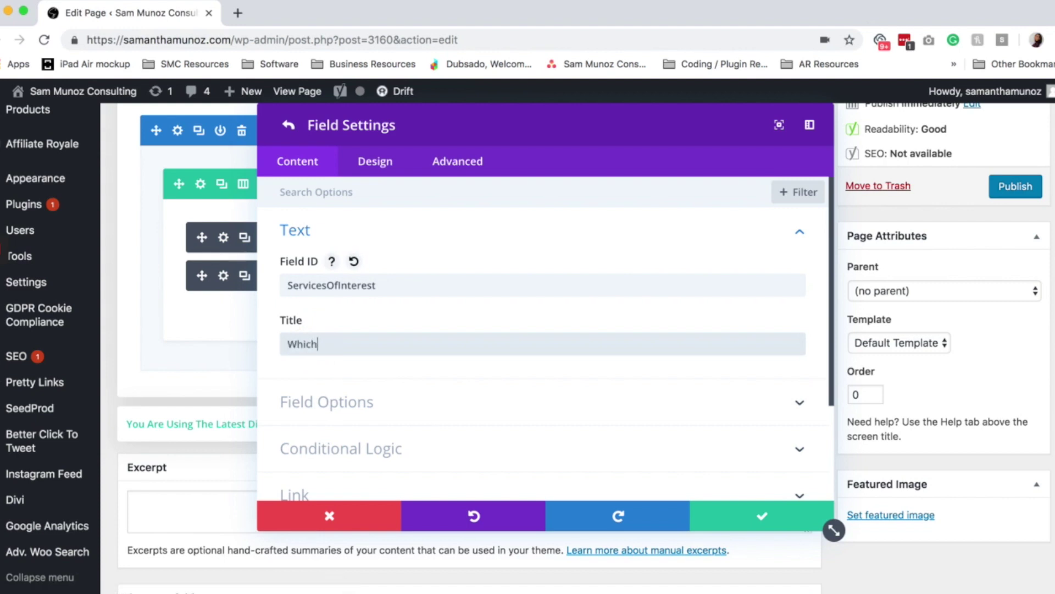
text( services are you inte)
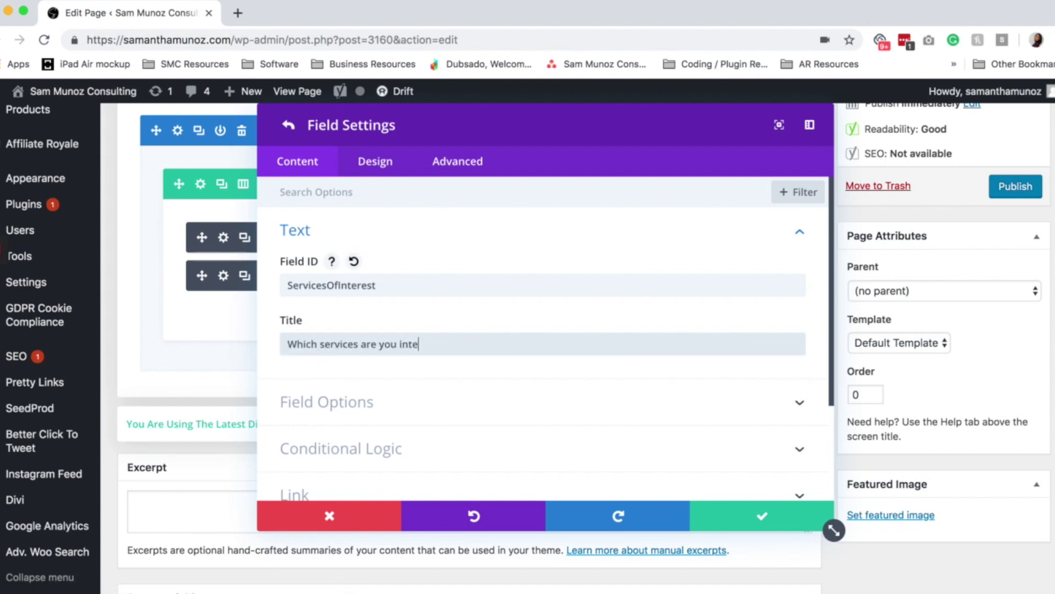
text(rested in?)
scroll(423, 426, down, 3)
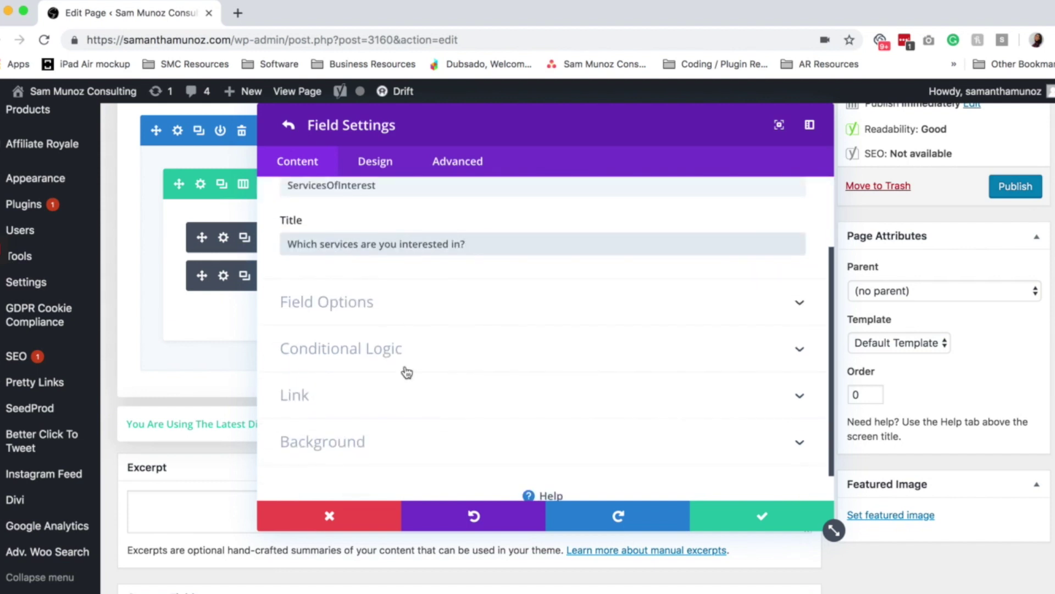
click(356, 306)
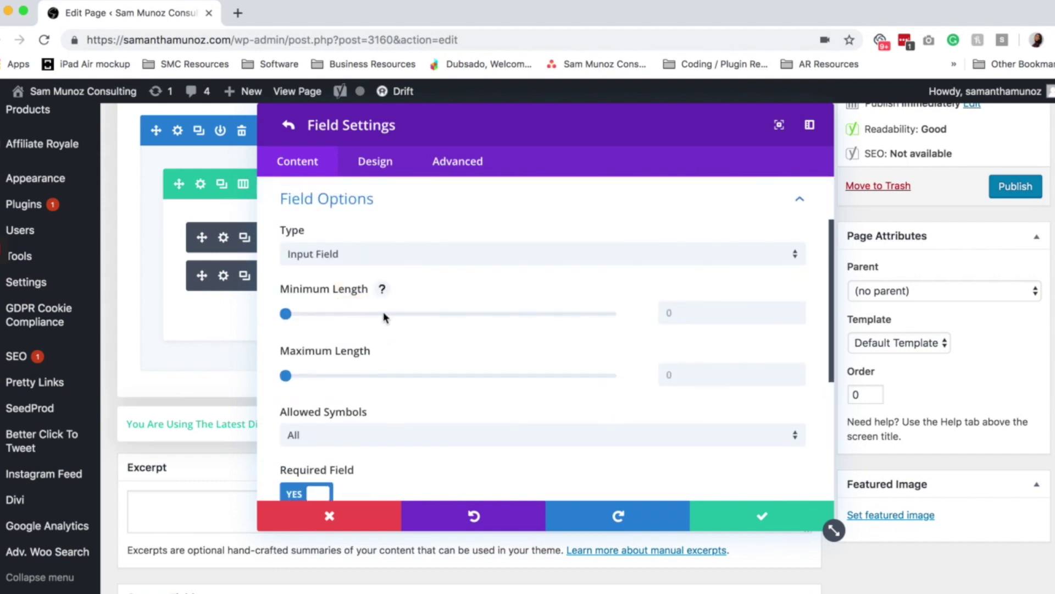
Step: Make the field Checkboxes with options Service #1 and Service #2
click(377, 267)
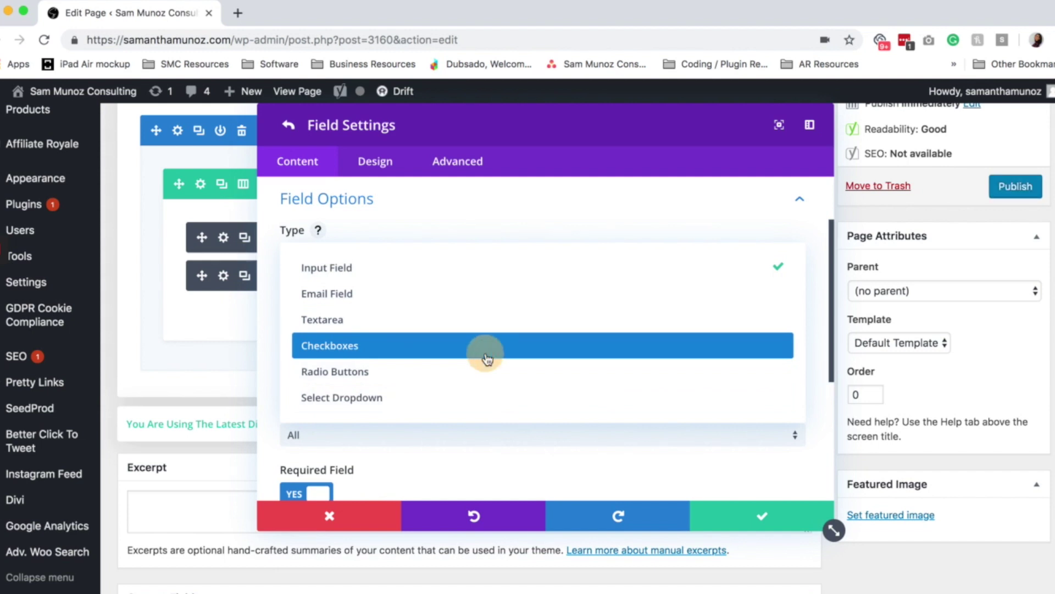
click(484, 355)
key(super+a)
text(Service #1)
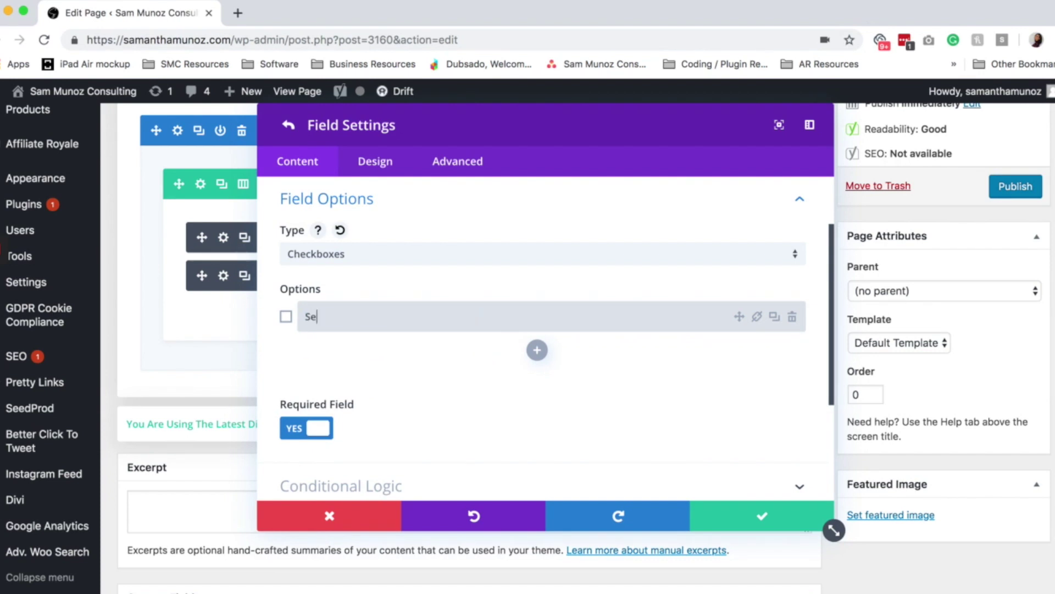
click(537, 350)
text(Service #2)
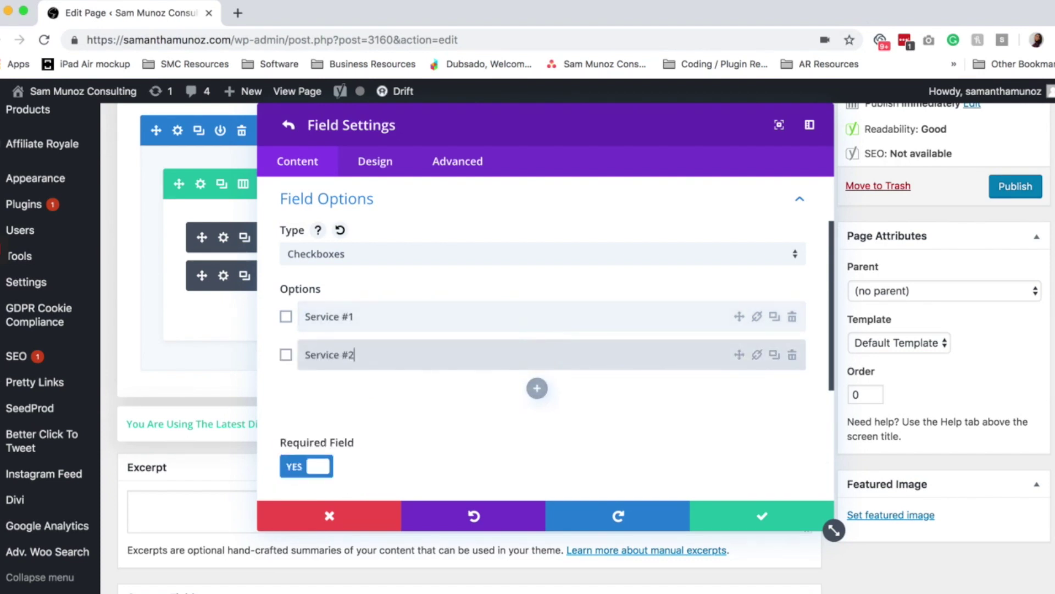
Step: Add a Service #3 option, move it above Service #2, delete it, and save the field
click(537, 388)
text(Service #3)
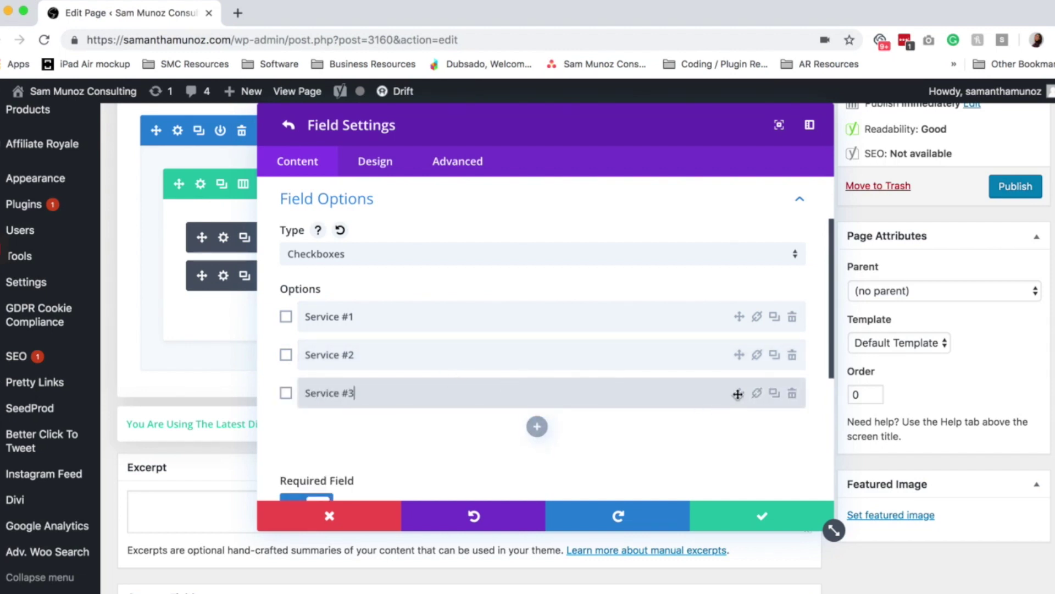
drag(739, 393, 734, 355)
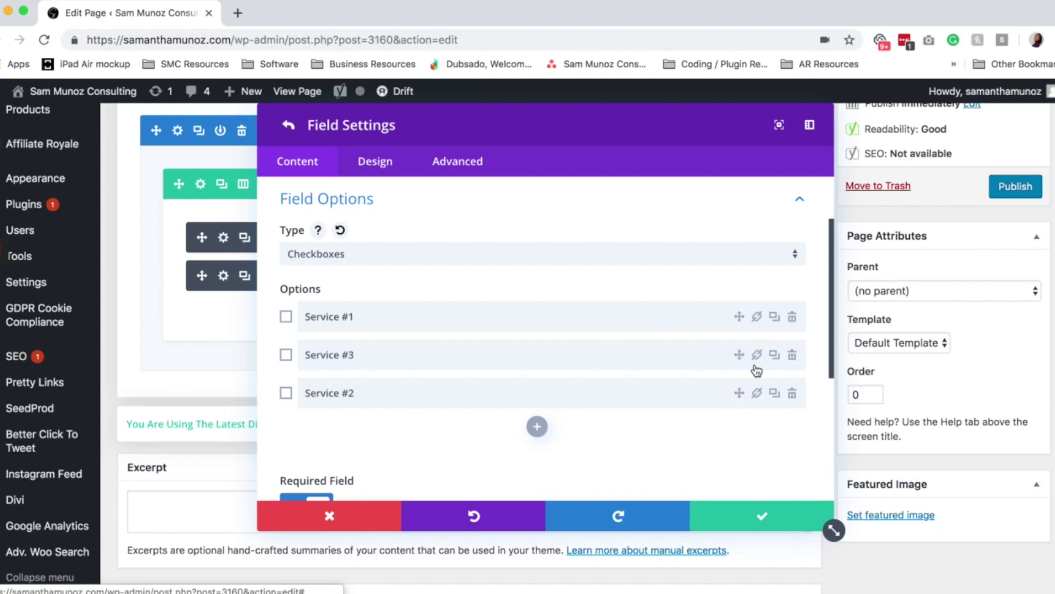
click(792, 357)
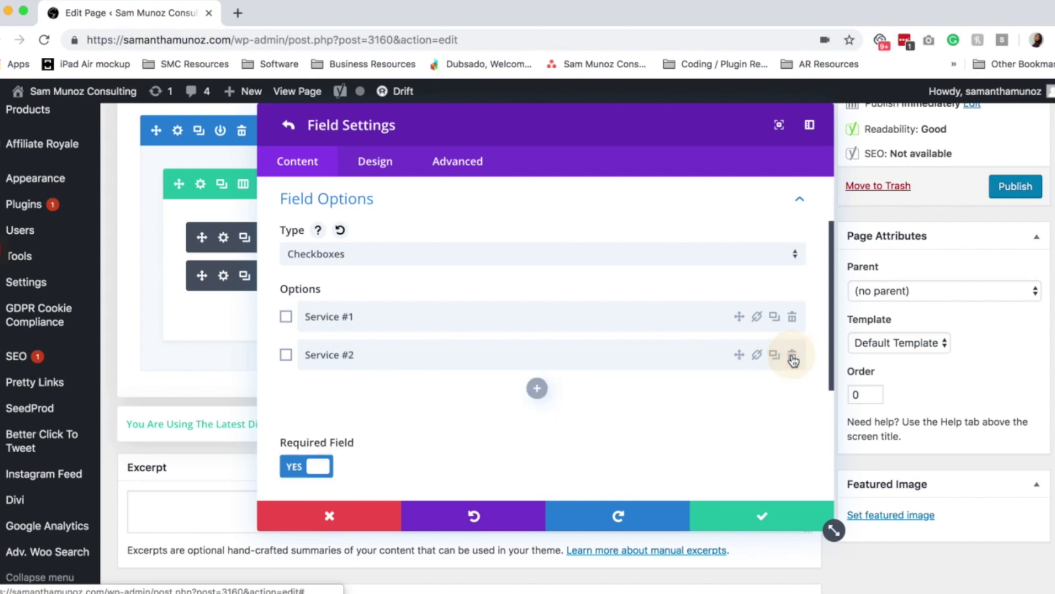
scroll(693, 407, down, 2)
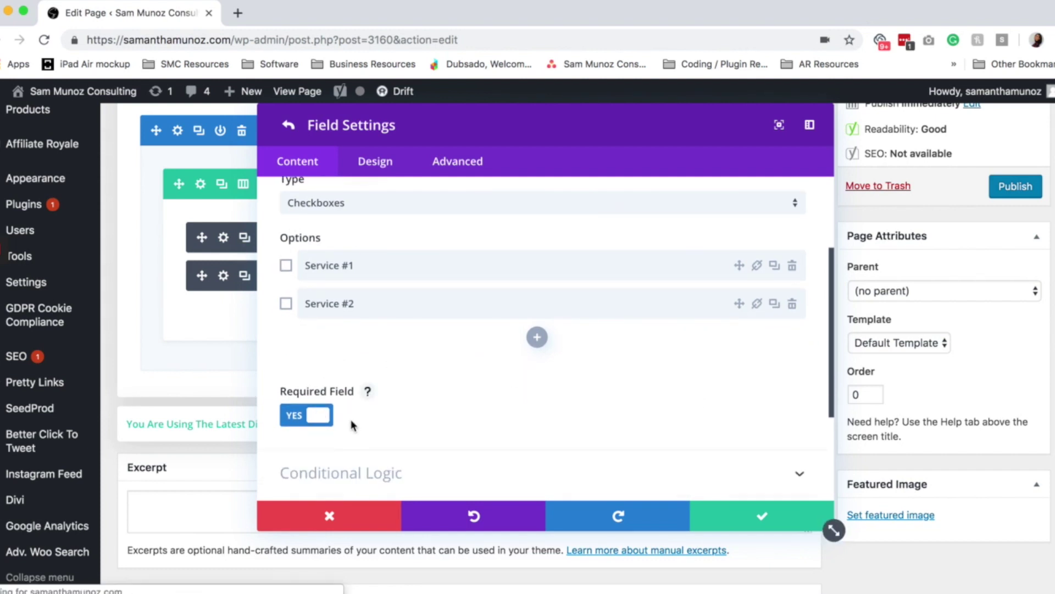
scroll(459, 423, down, 5)
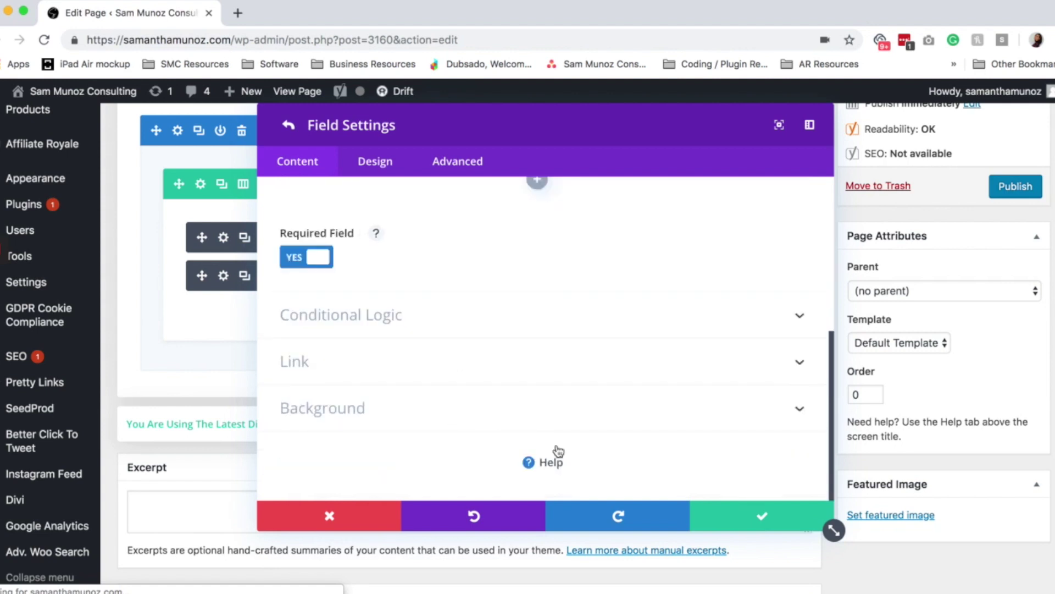
click(766, 519)
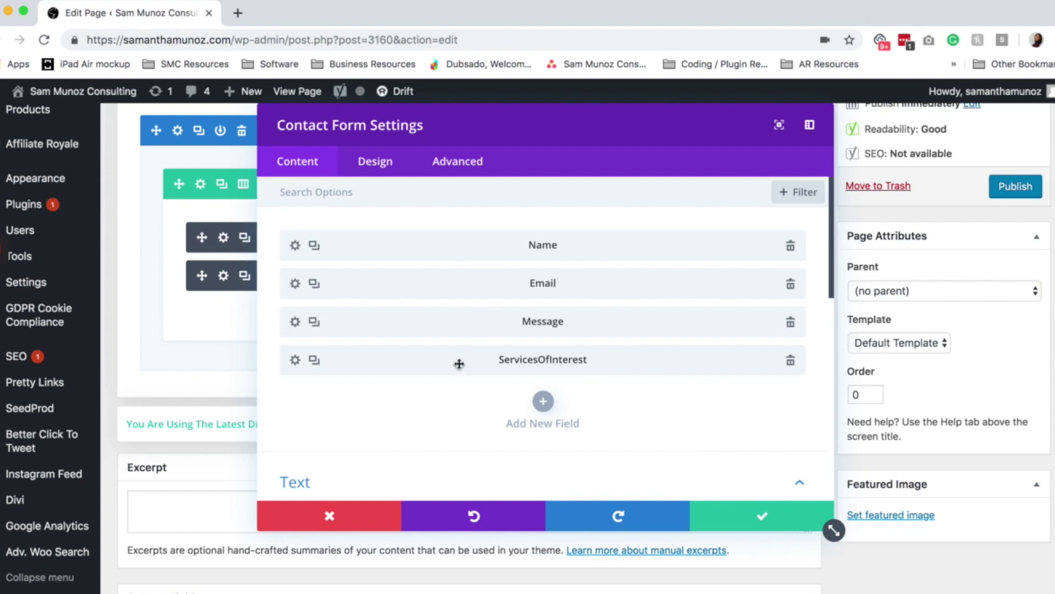
Step: Move ServicesOfInterest up under Name, then restore it to the end of the field list
drag(460, 366, 476, 300)
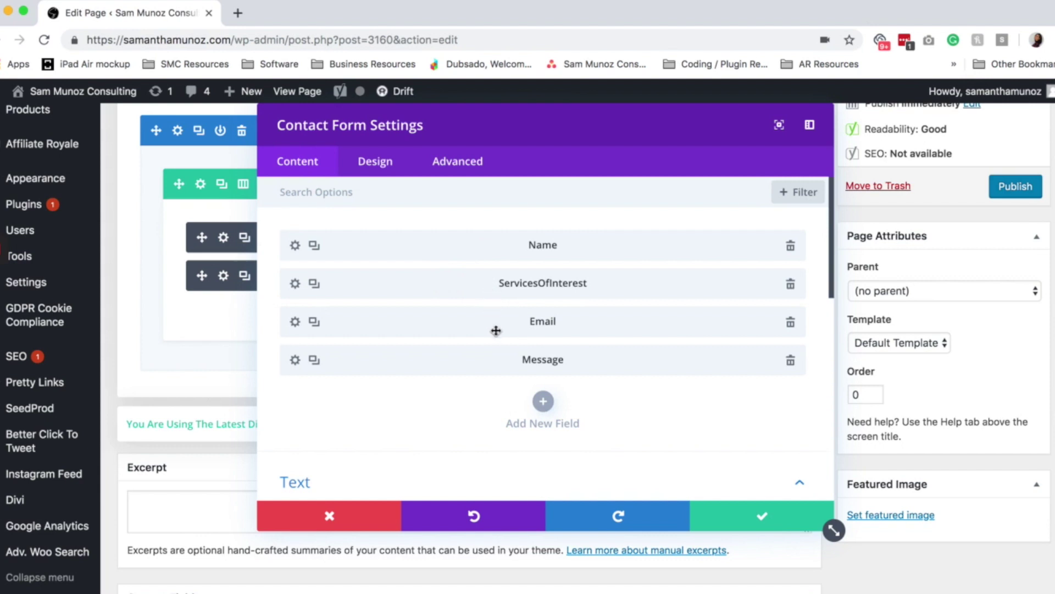
click(791, 361)
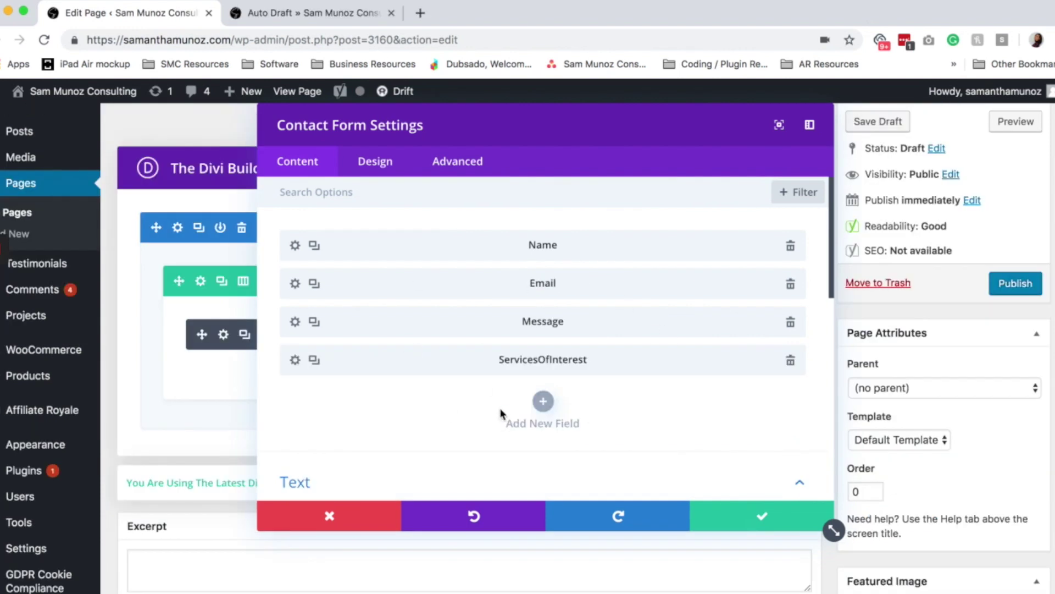
Step: Save the Contact Form module and open the draft page preview
click(756, 518)
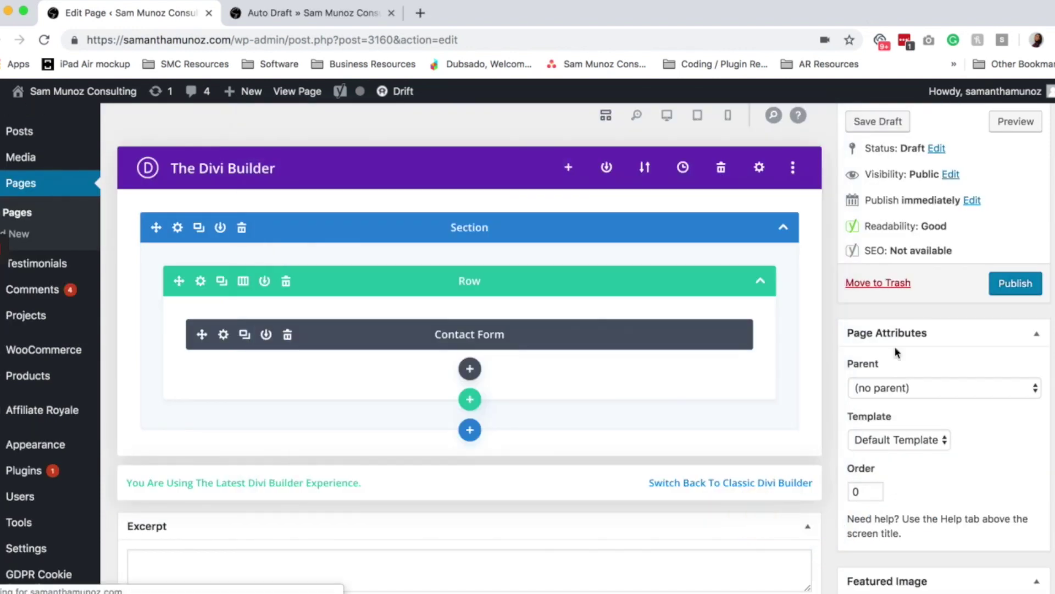
click(1029, 131)
click(343, 20)
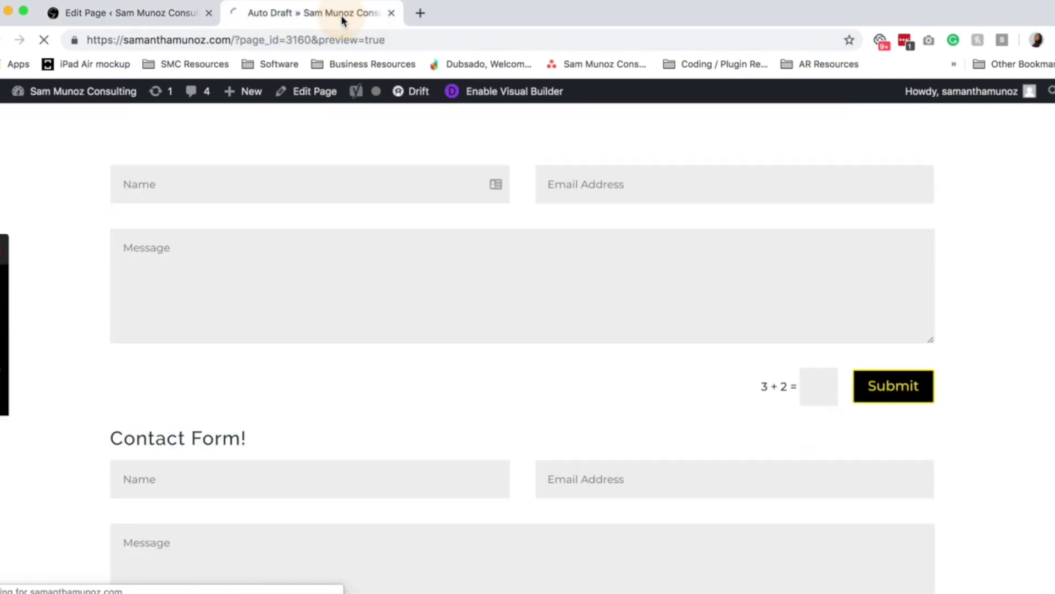
Step: Tick Service 1 and Service 2 in the previewed form's services checklist
scroll(588, 279, down, 3)
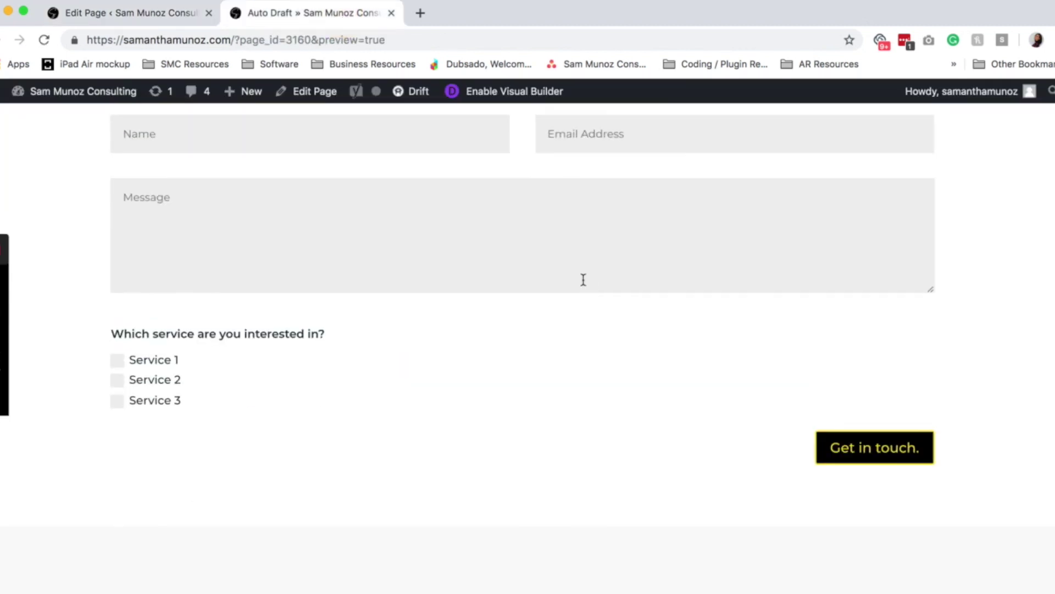
scroll(584, 279, up, 3)
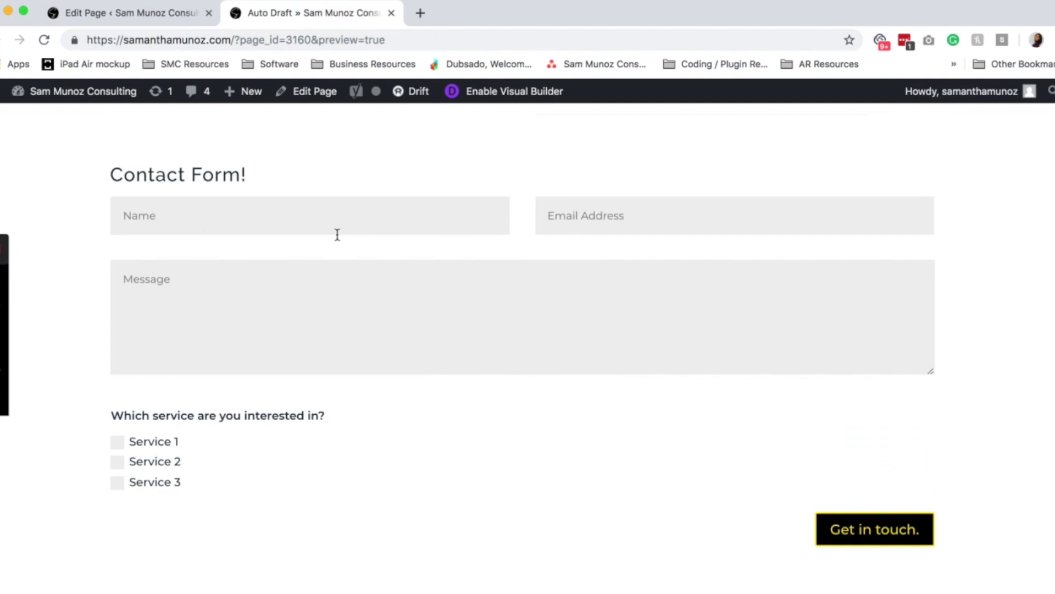
scroll(434, 318, down, 3)
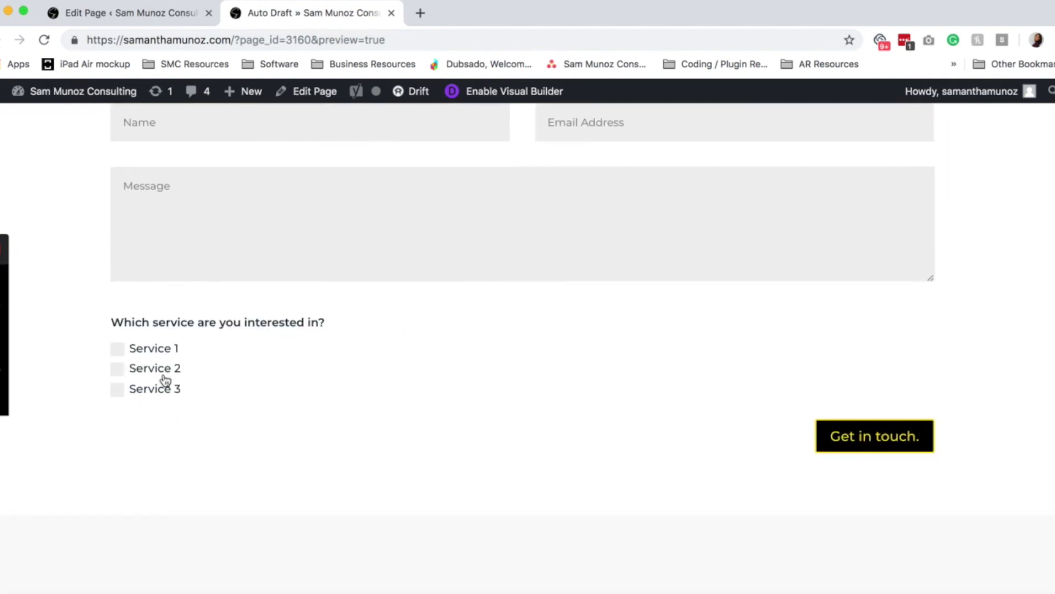
click(119, 350)
click(120, 369)
scroll(638, 409, up, 2)
mouse_move(231, 91)
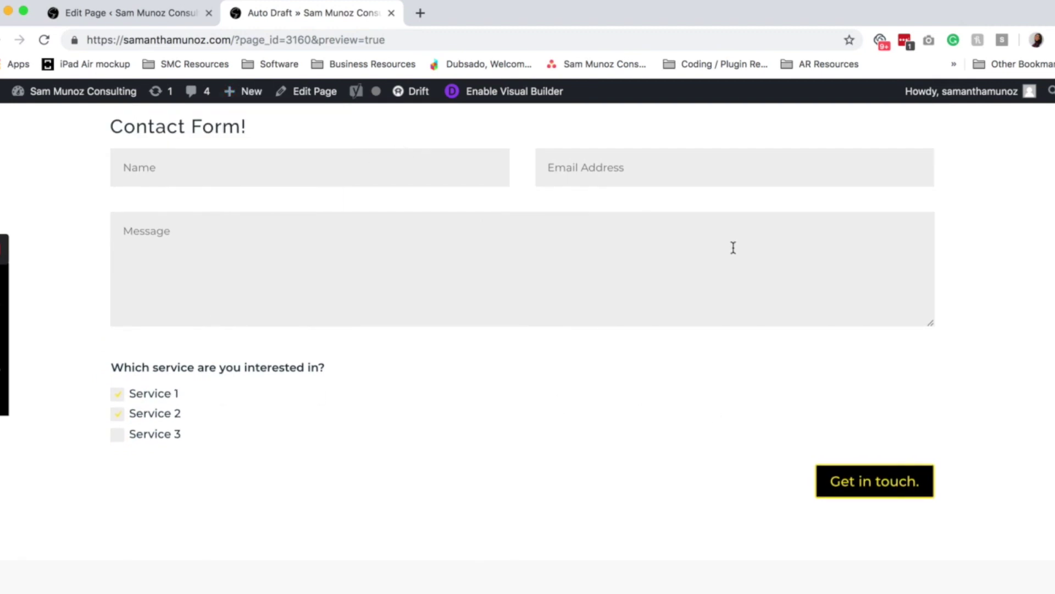
scroll(470, 174, up, 2)
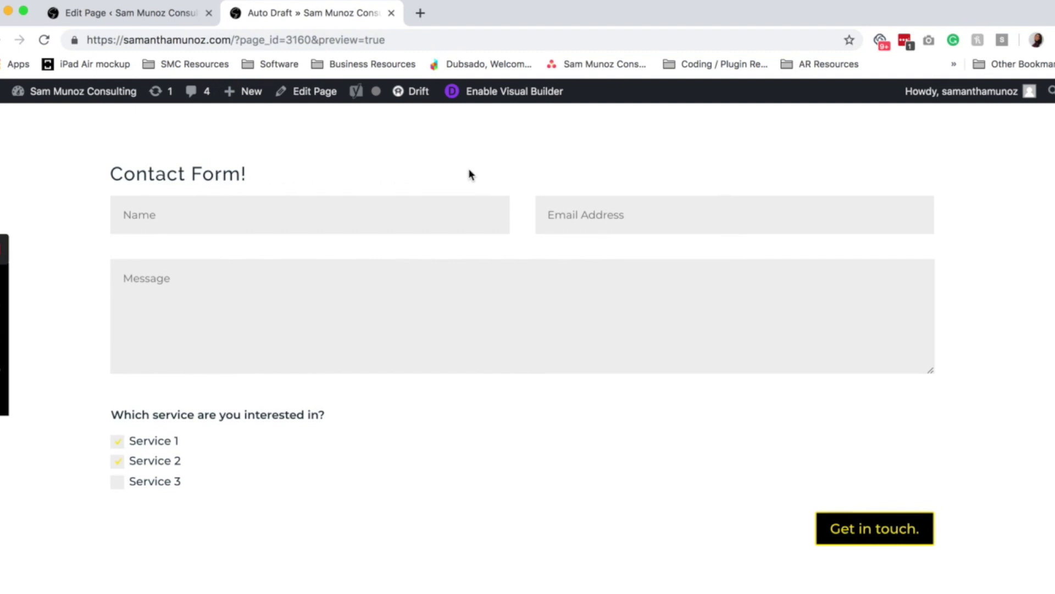